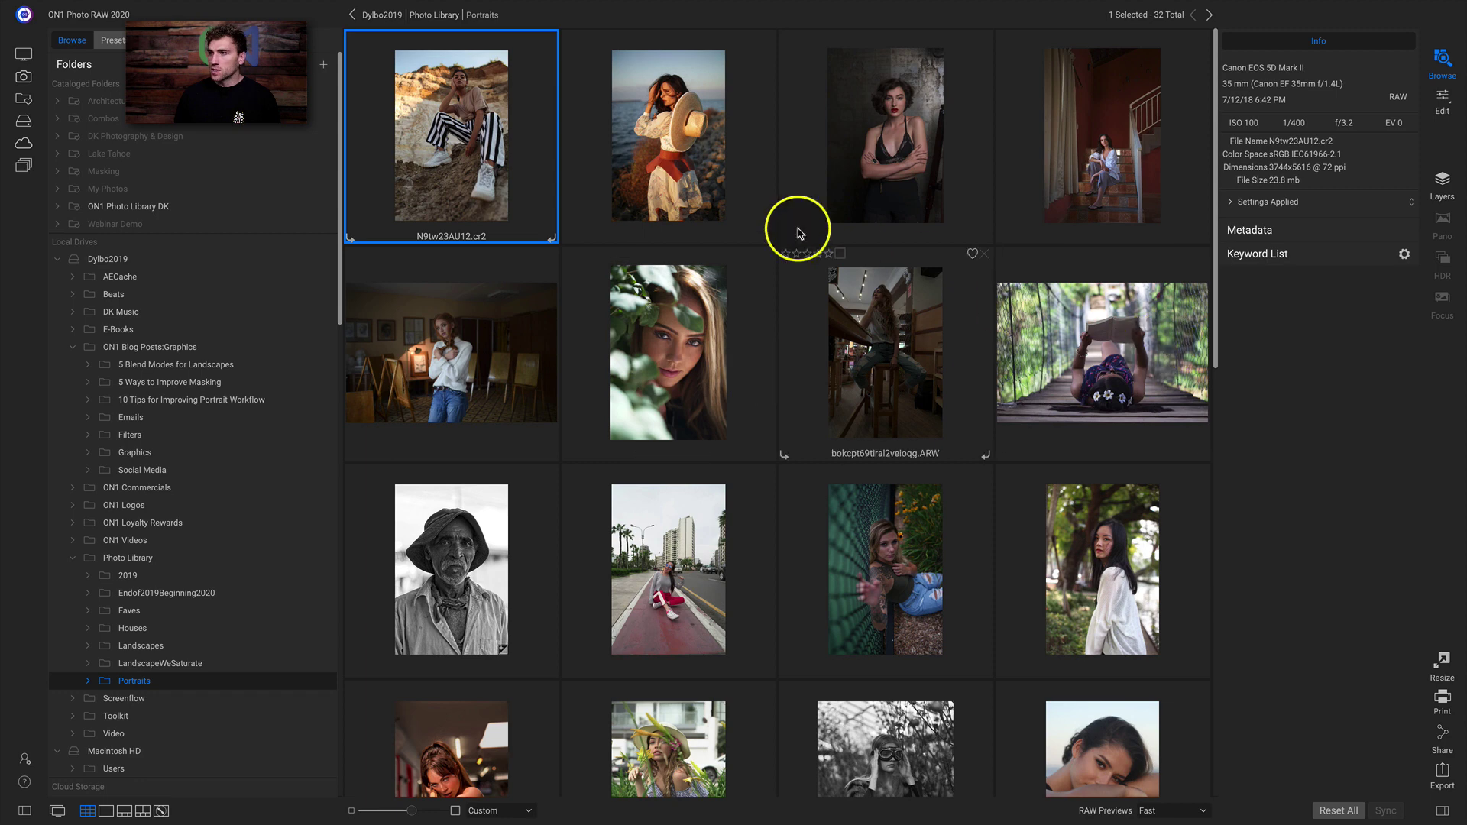
- Select the first eight photos in the Portraits folder and look through the folders, cloud storage and albums list
shift+click(1099, 350)
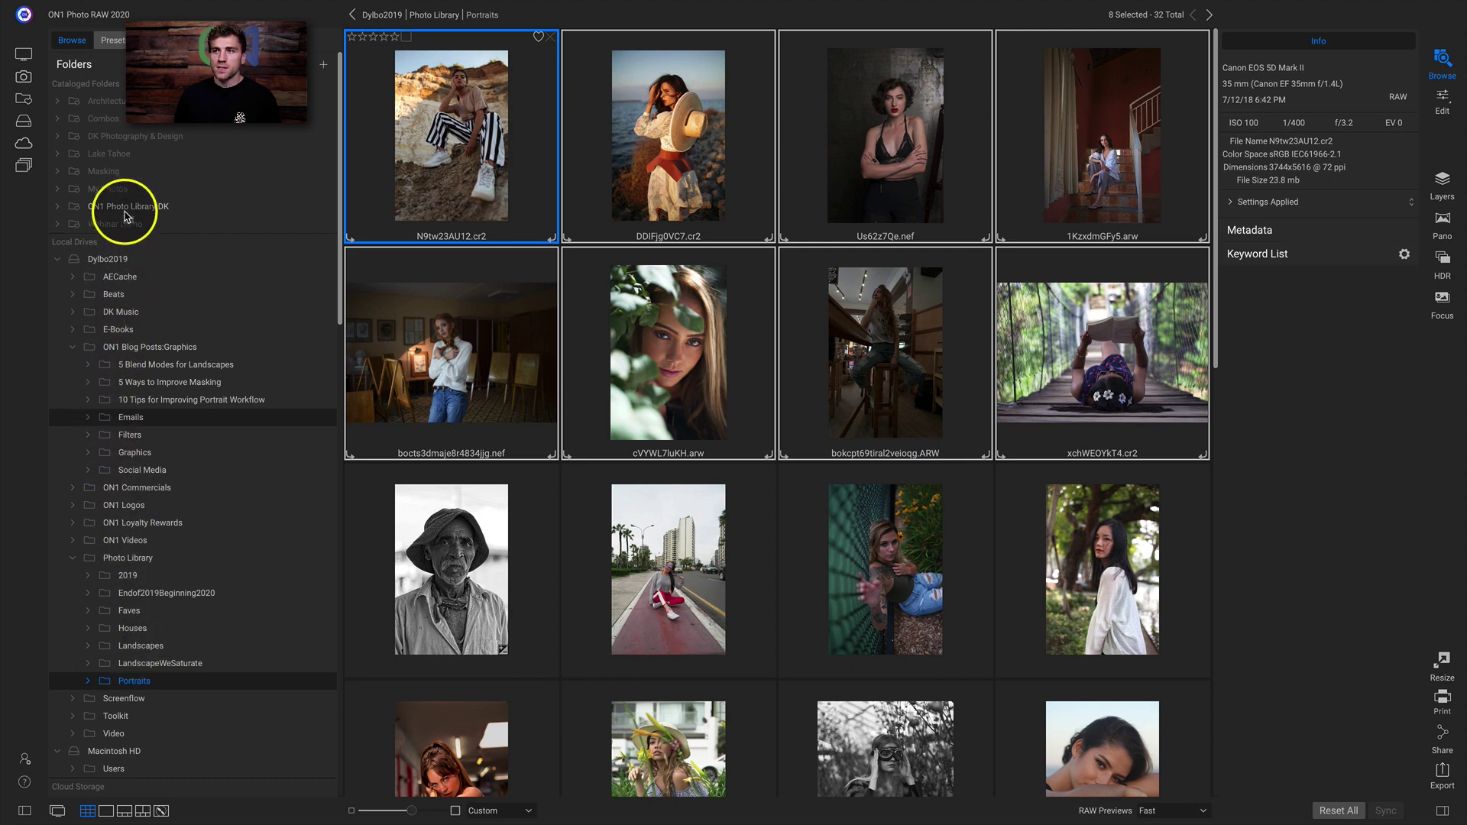
scroll(152, 779, down, 5)
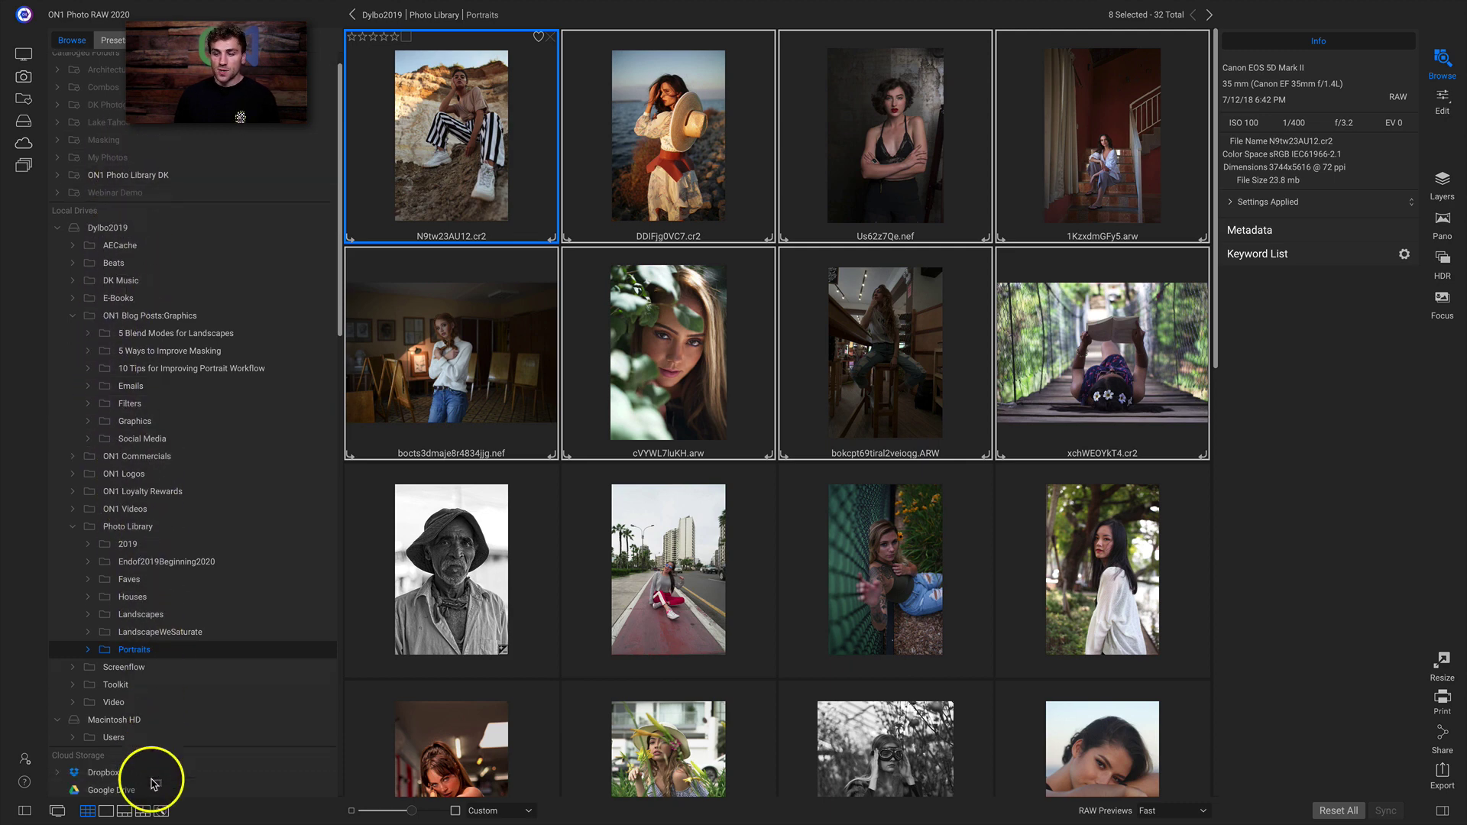
scroll(153, 783, down, 8)
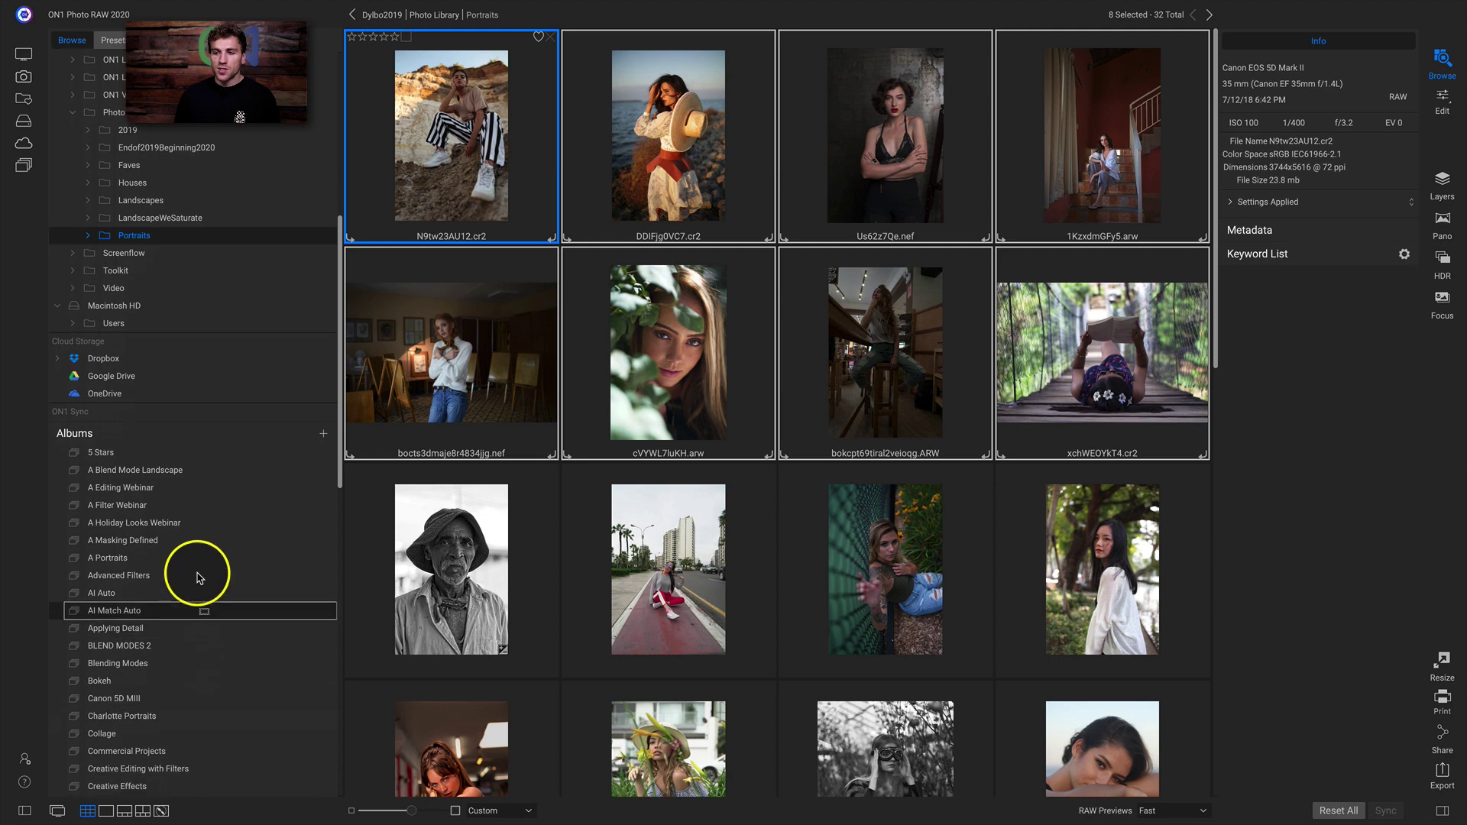
scroll(126, 543, up, 8)
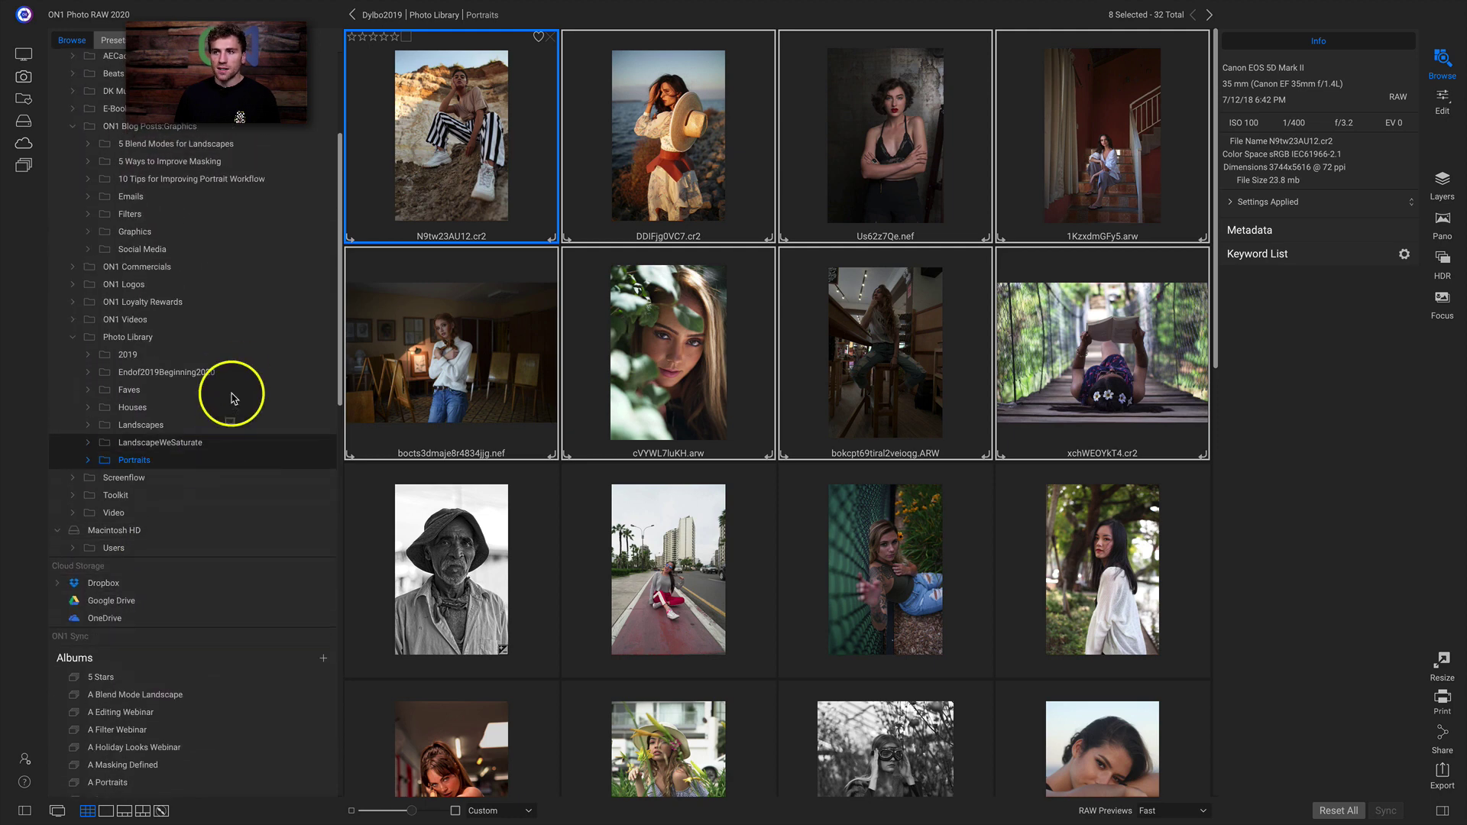
scroll(236, 366, up, 5)
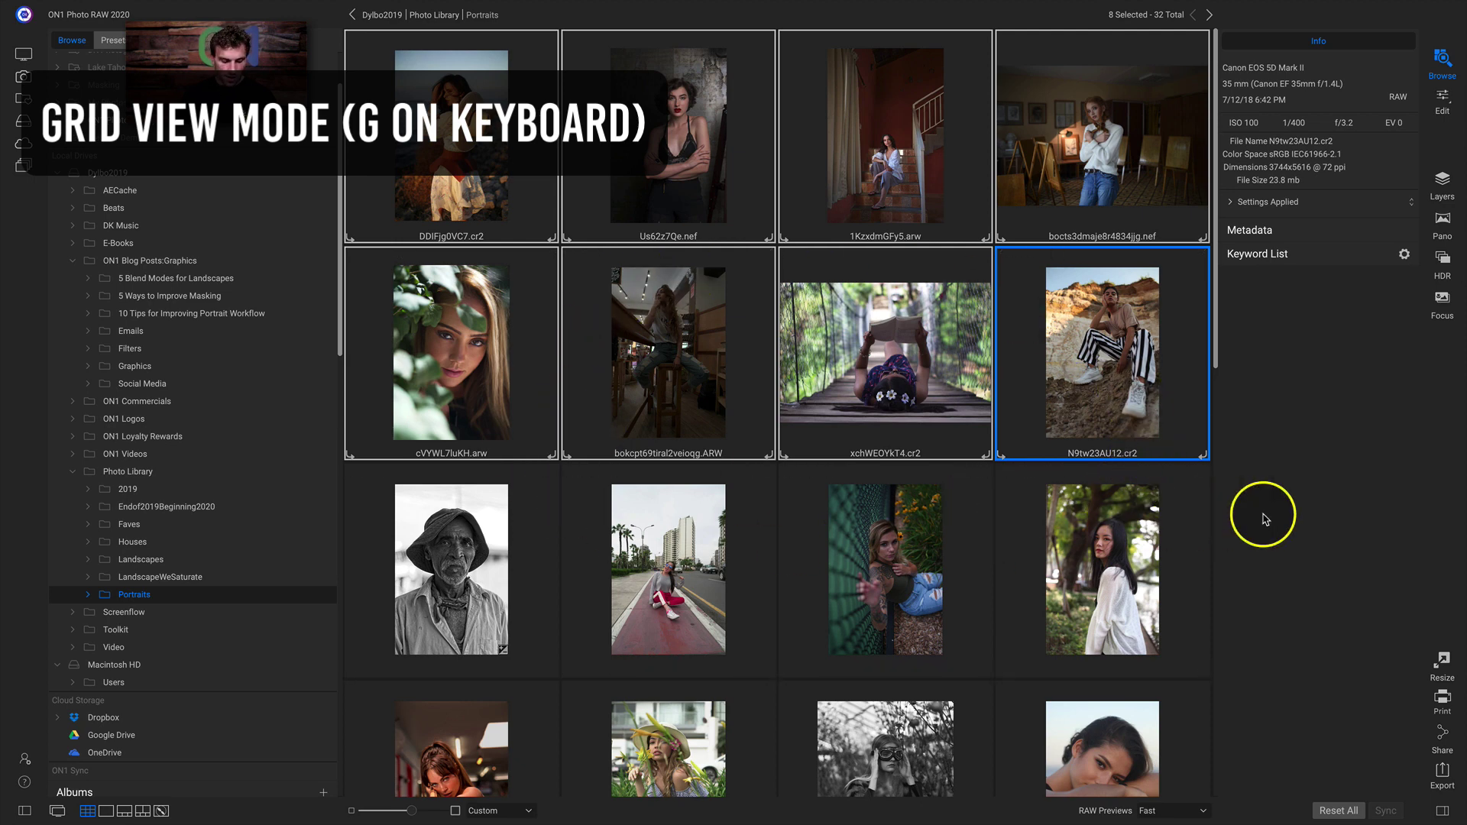
- Switch the selected photos between Detail, Filmstrip and Grid views, ending in Filmstrip view
key(e)
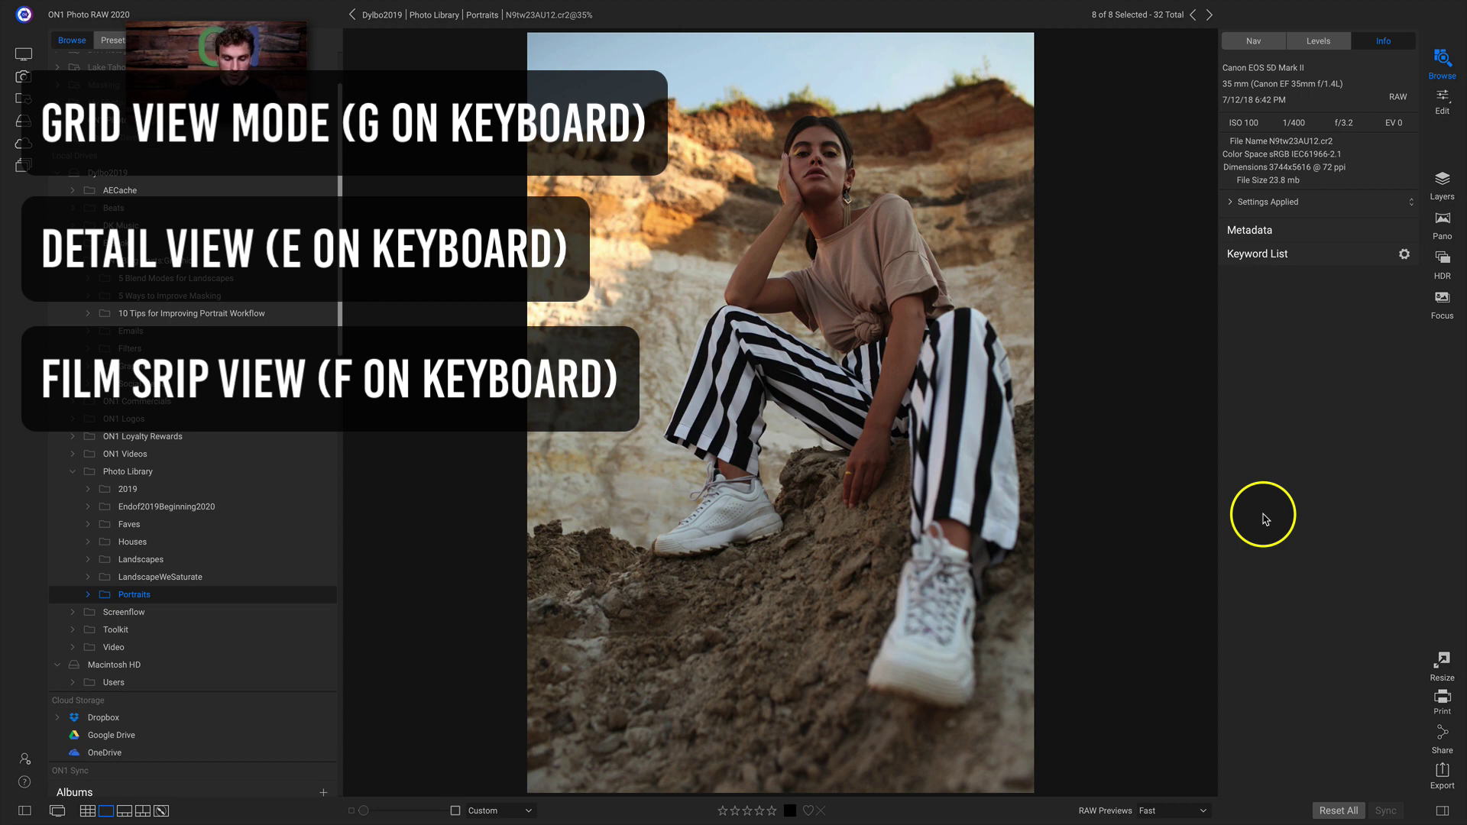
key(f)
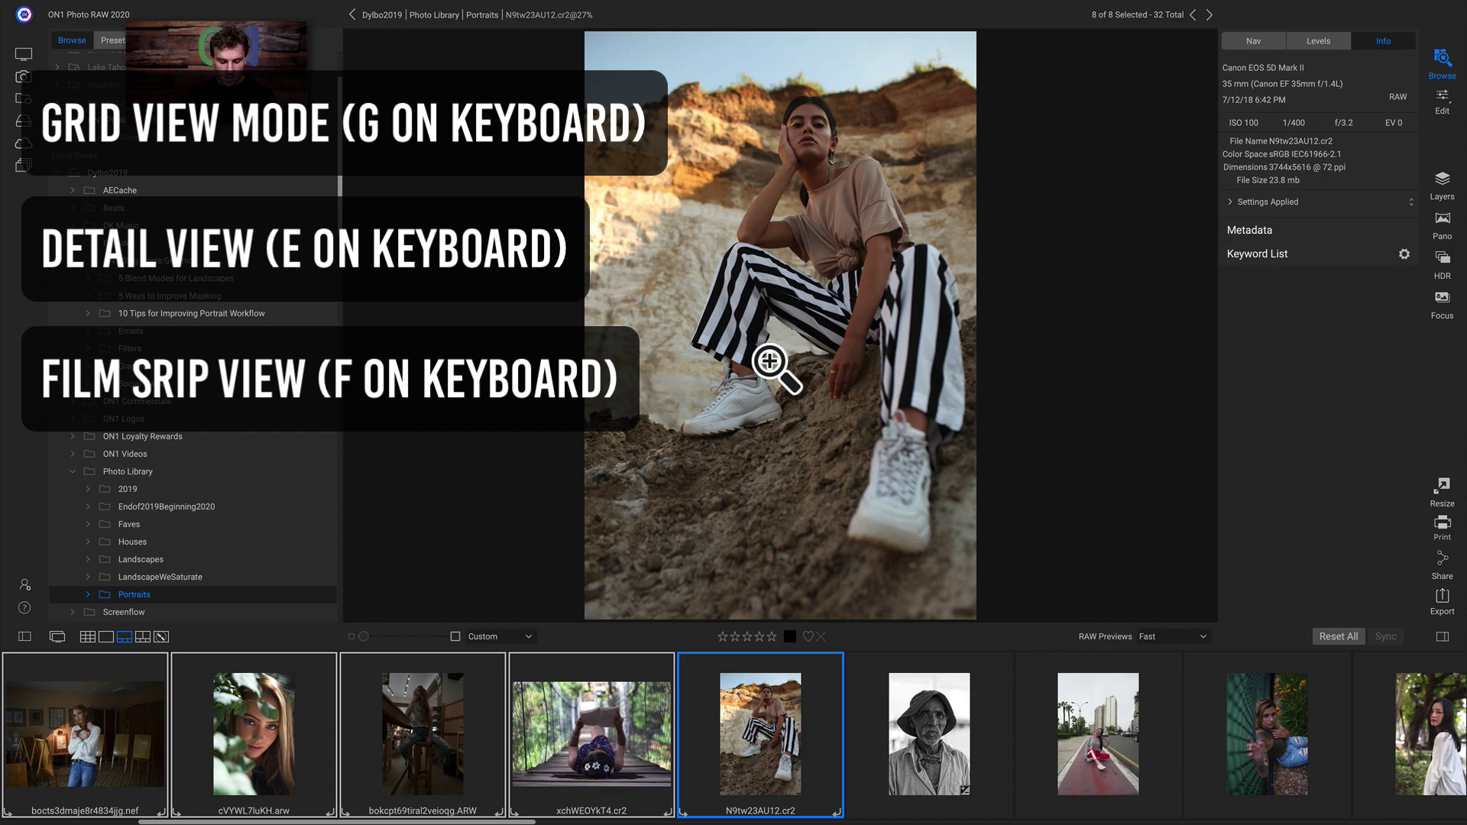
key(g)
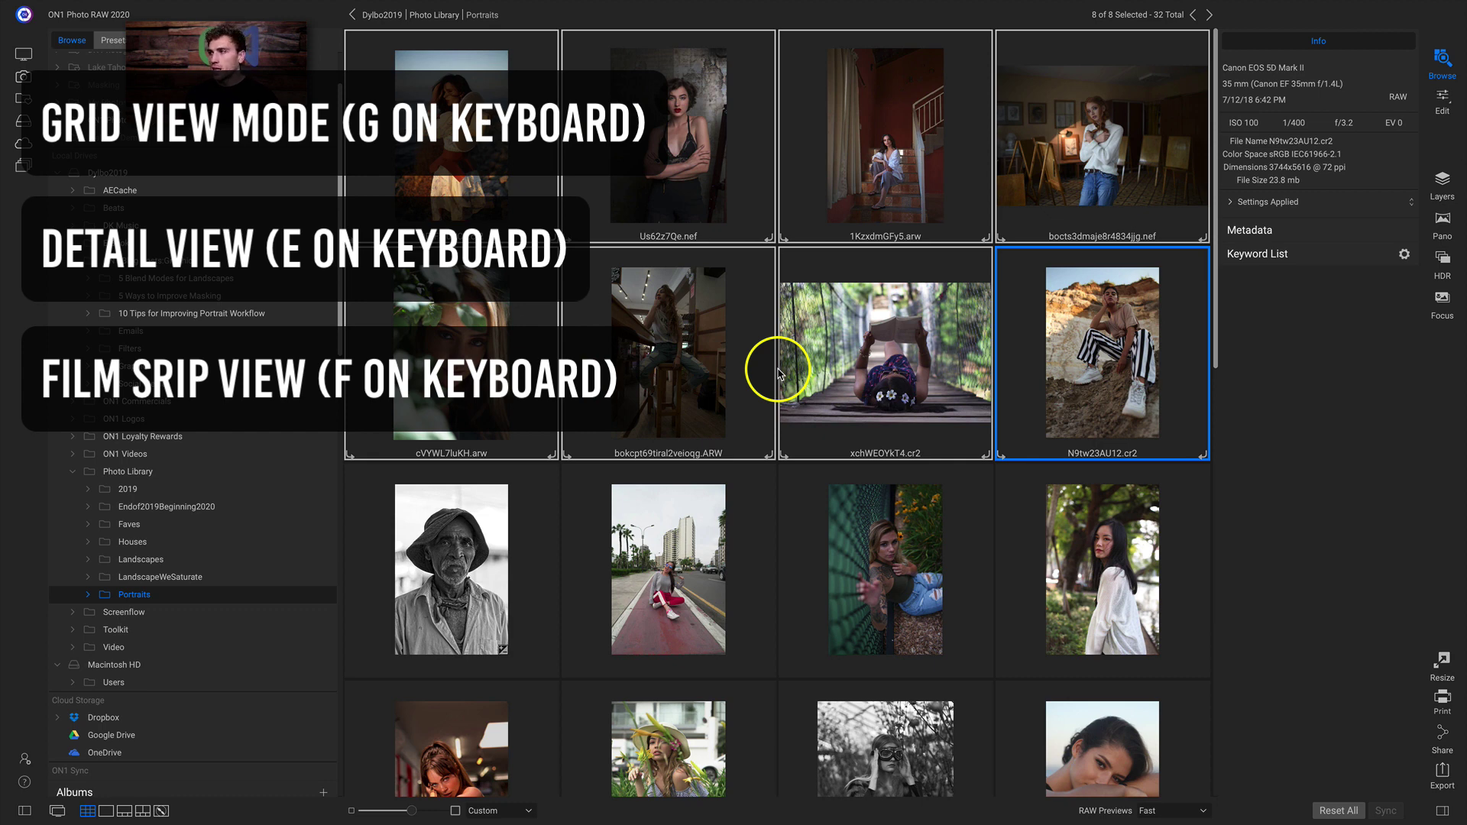
key(e)
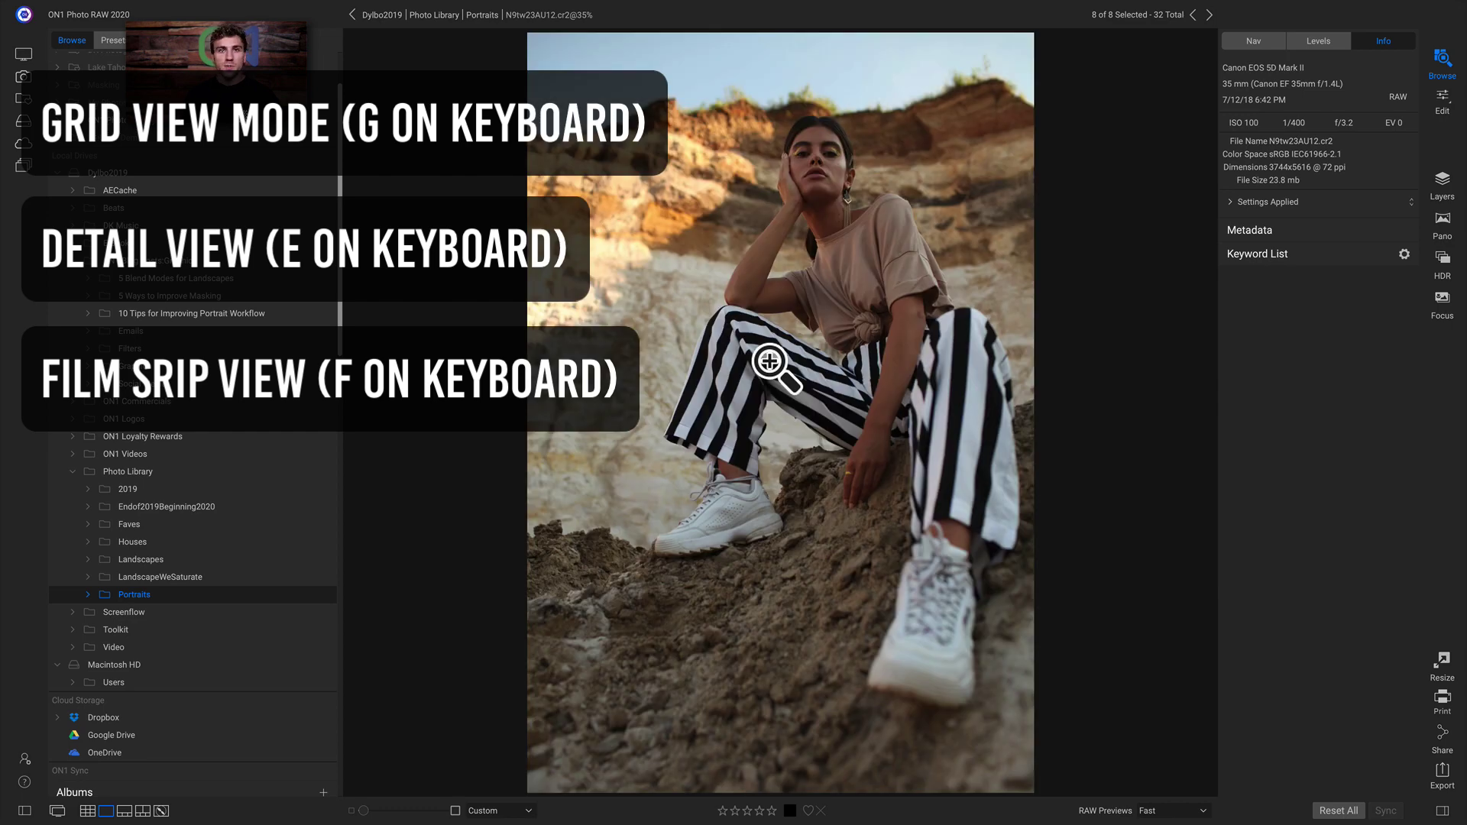
key(f)
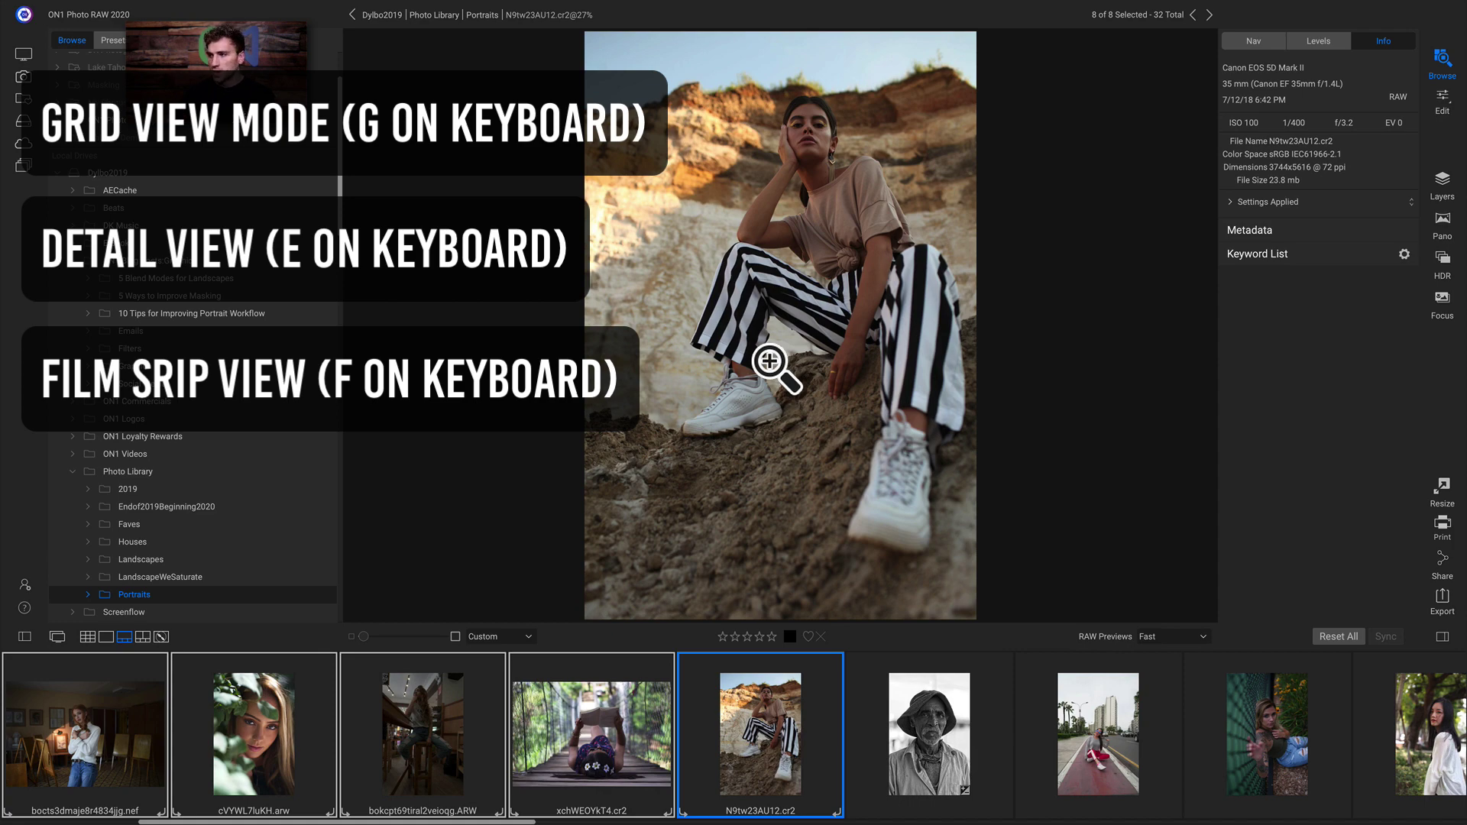
- Show the white-sweater portrait on its own, clear the multiple selection and browse through the filmstrip
click(125, 732)
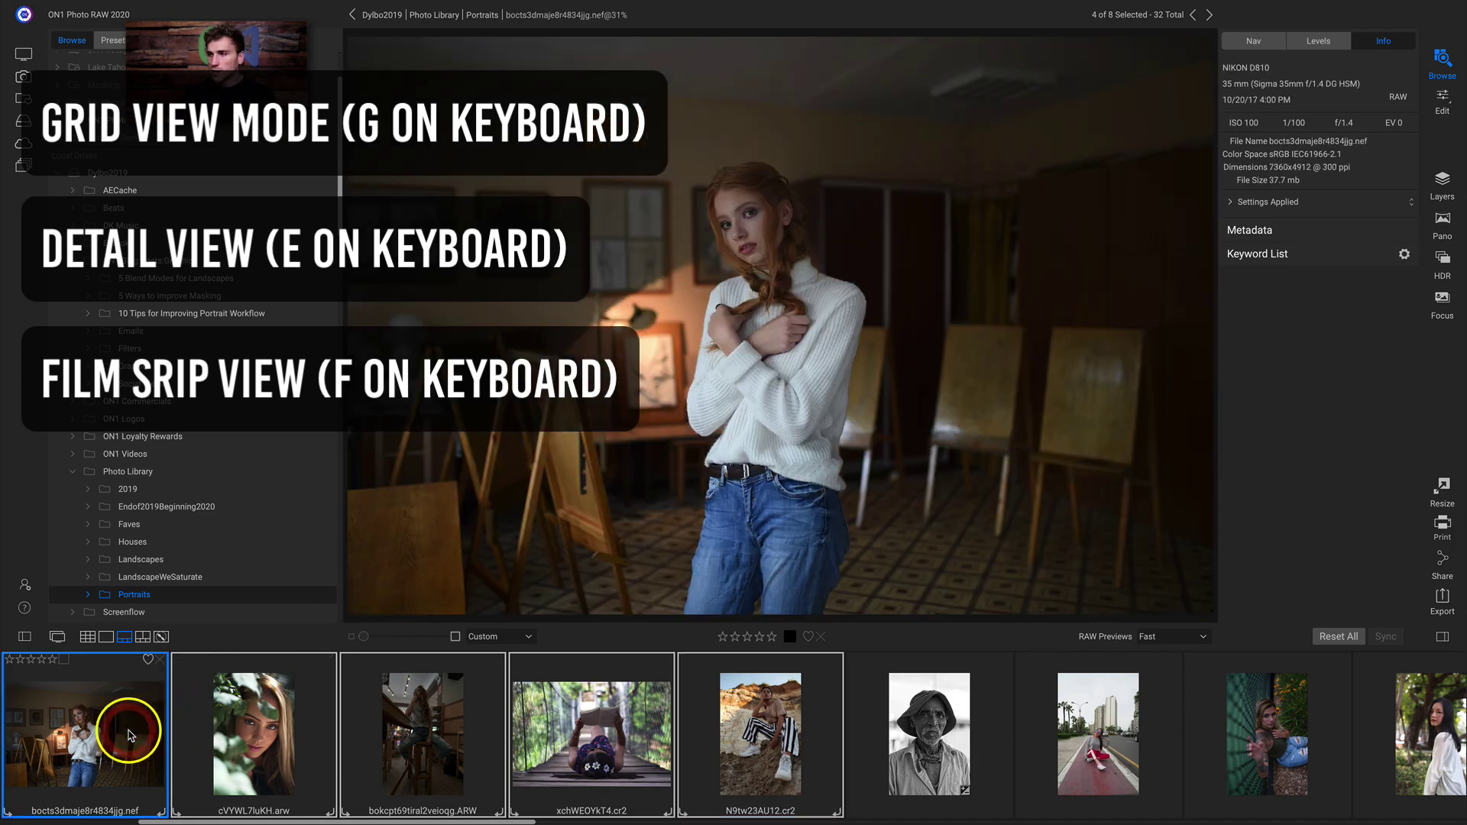
click(944, 715)
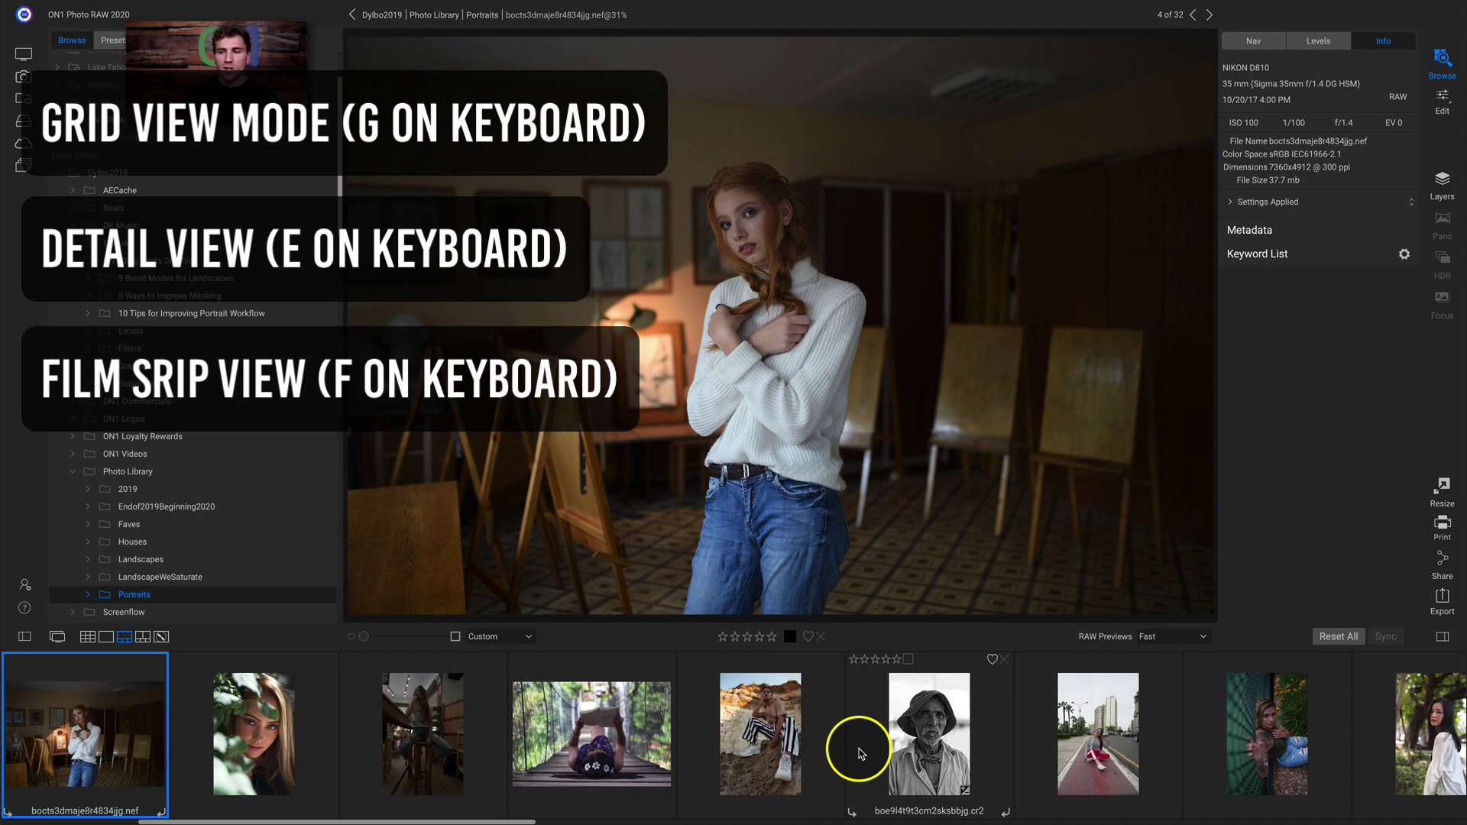
scroll(541, 779, right, 3)
scroll(541, 780, right, 8)
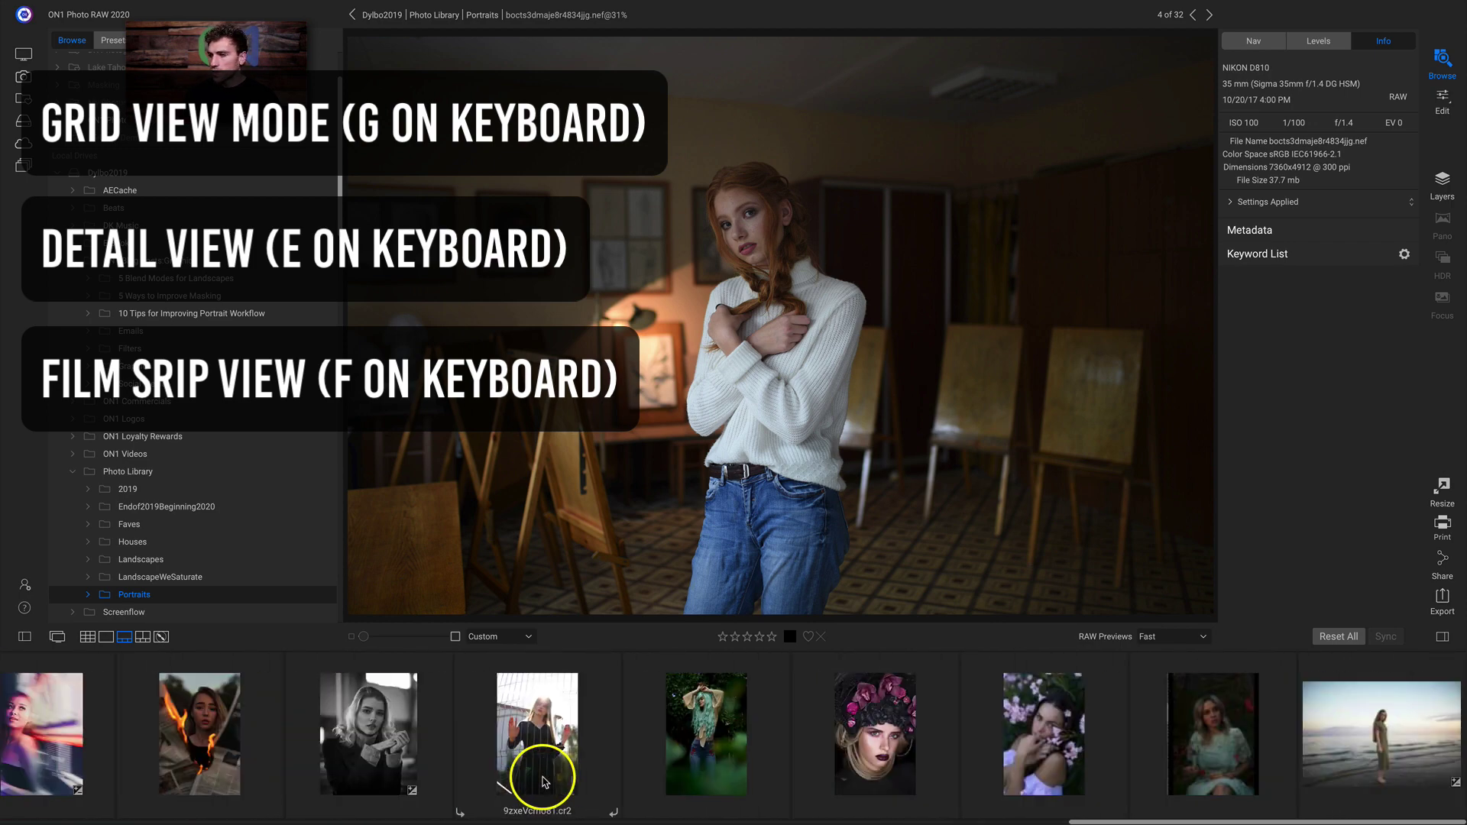
scroll(541, 780, left, 10)
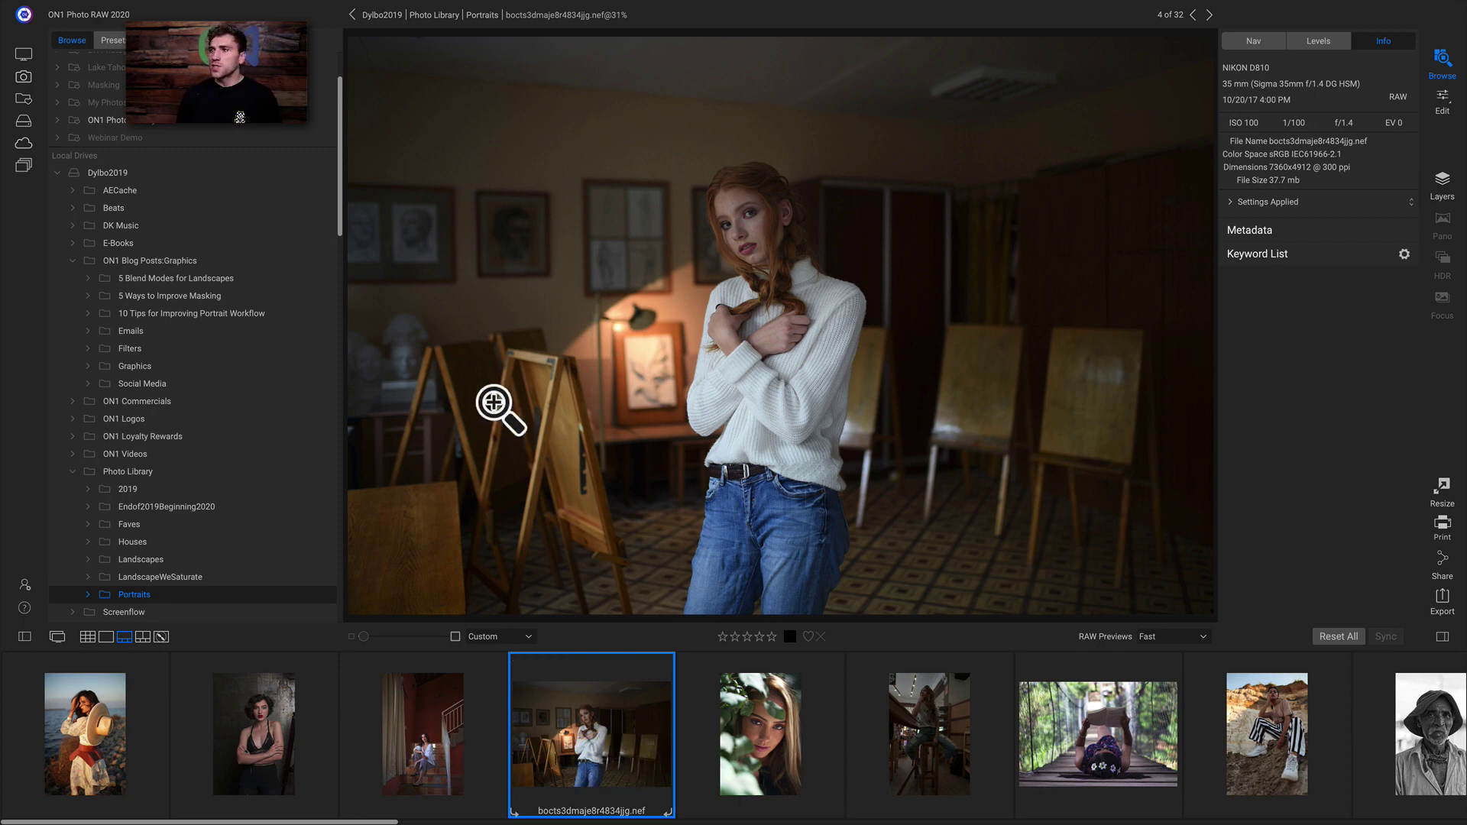
- Turn on Auto Advance for photos
mouse_move(277, 4)
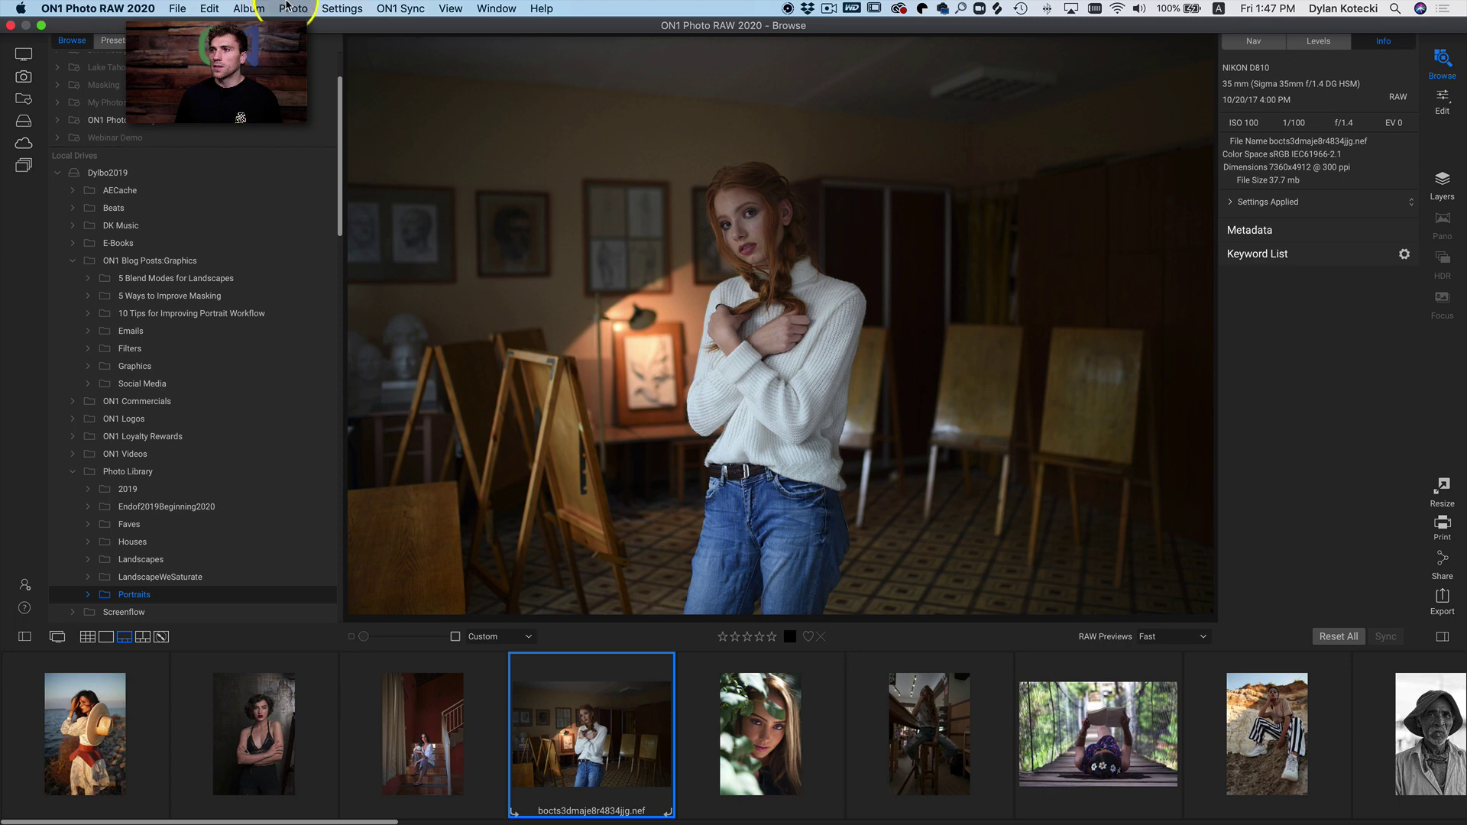
click(293, 10)
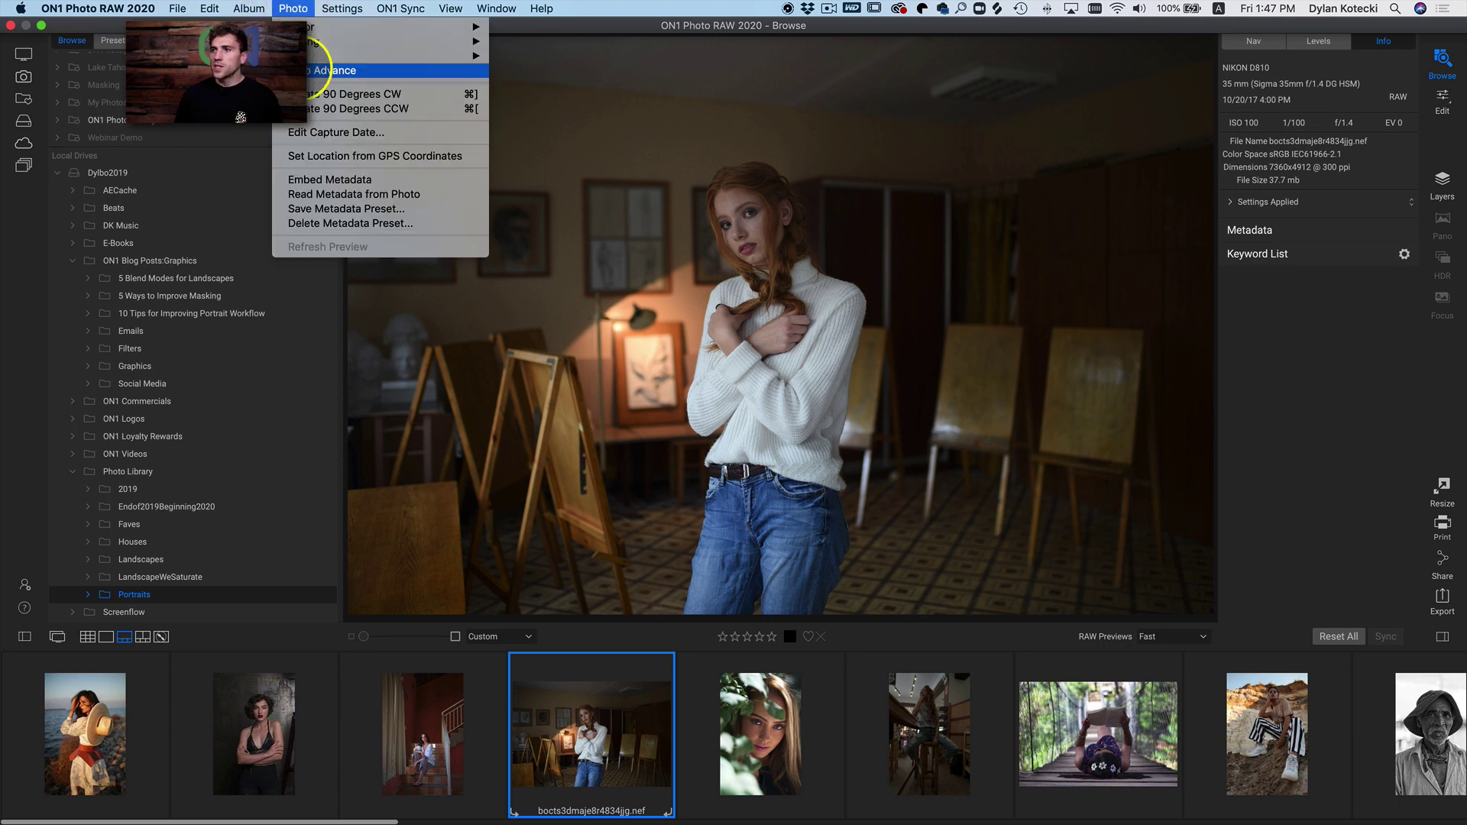
click(334, 71)
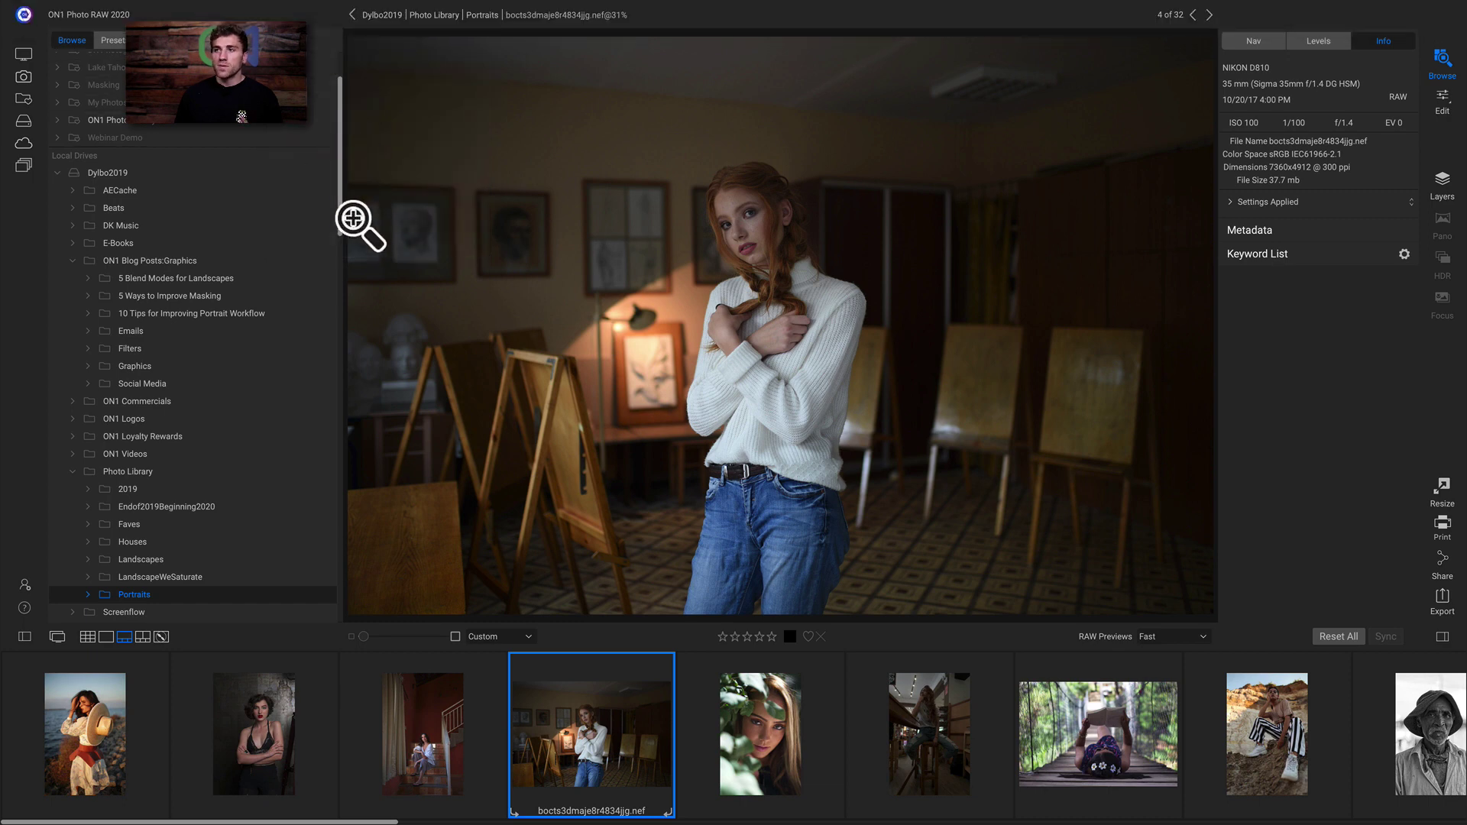
- Rate the first four photos in the filmstrip 5, 1, 1 and 5 stars in that order
click(91, 708)
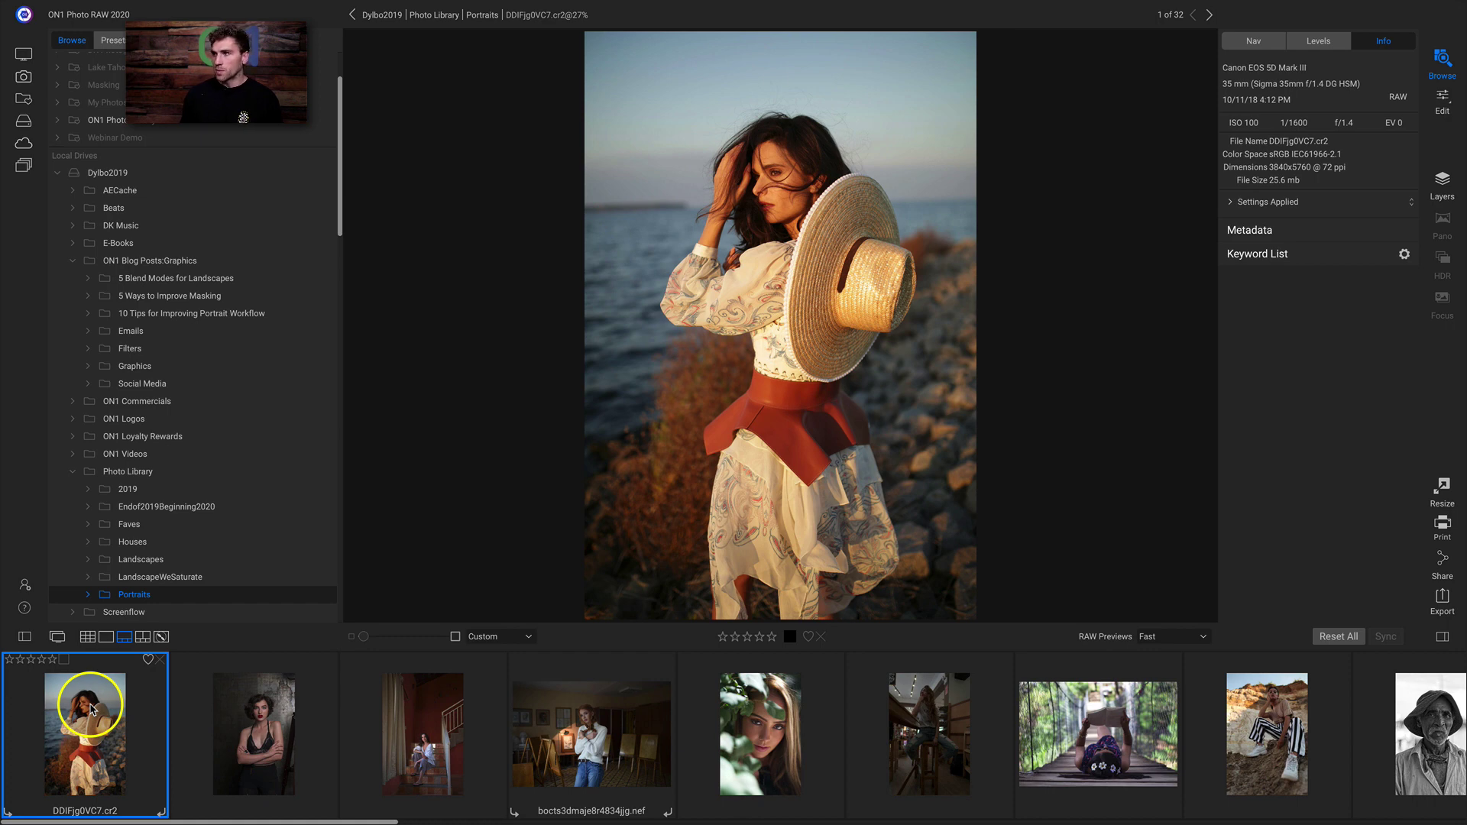
key(5)
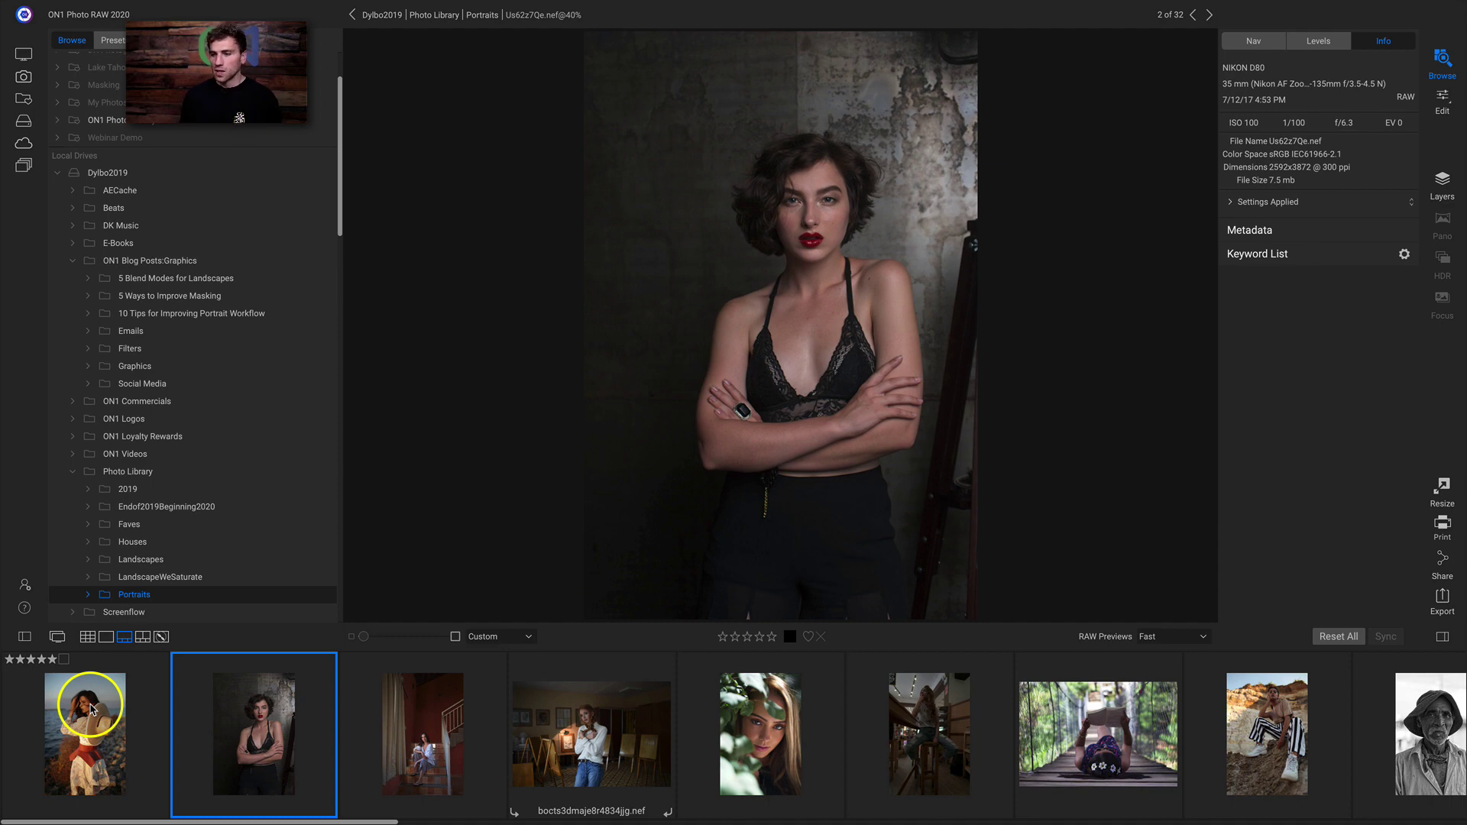
key(Right)
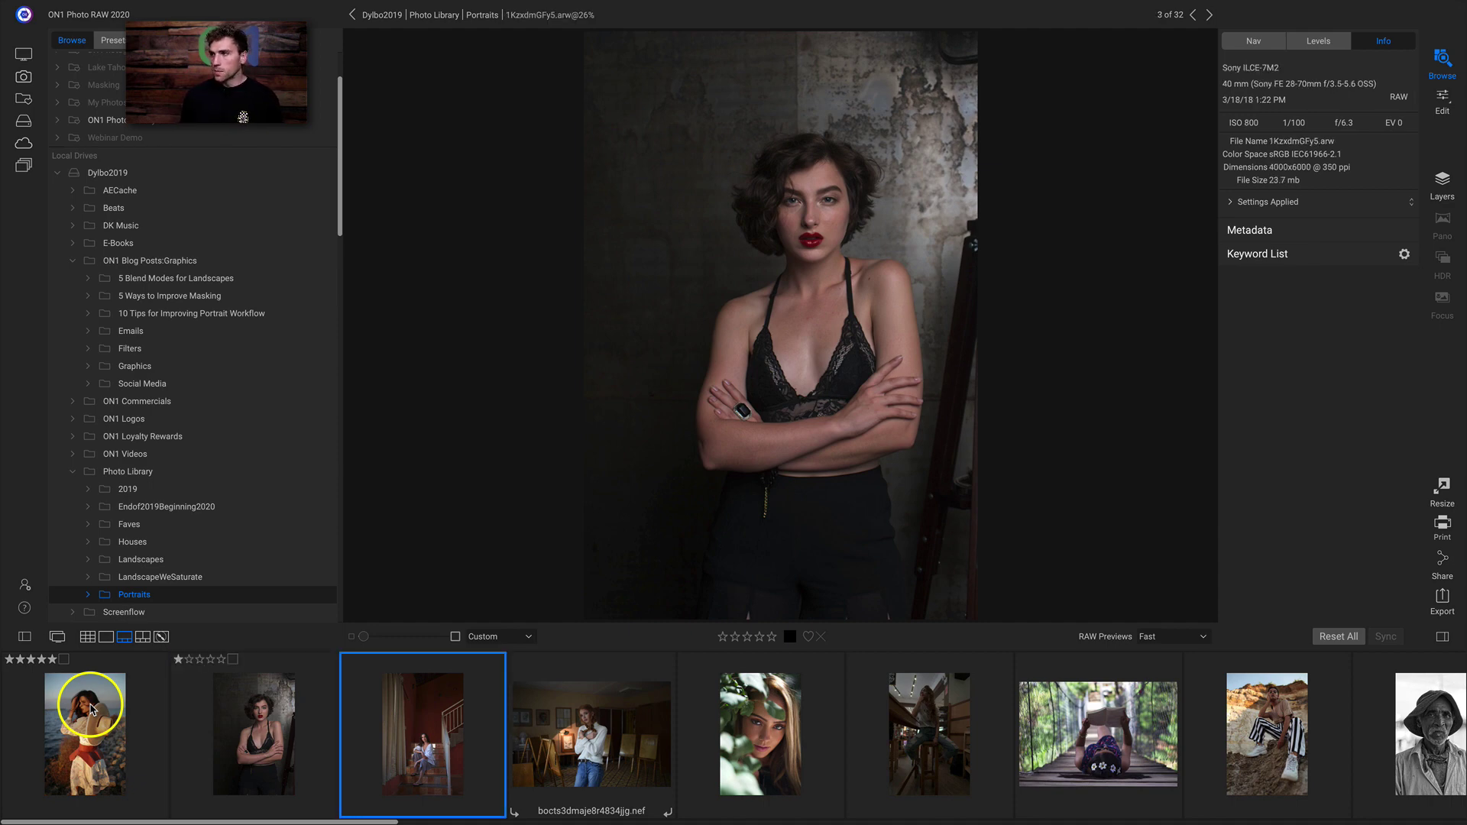
key(Right)
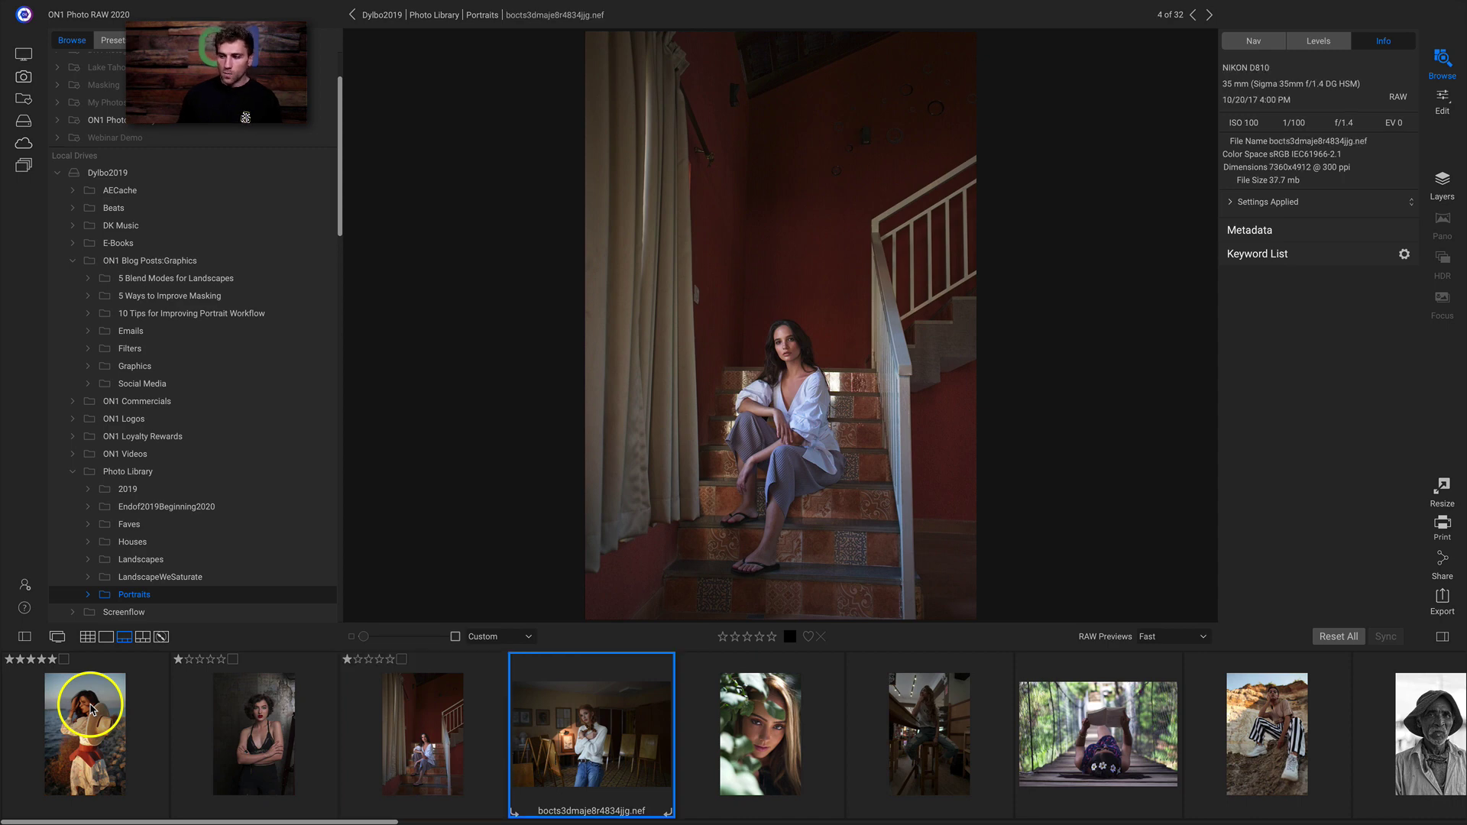
key(Right)
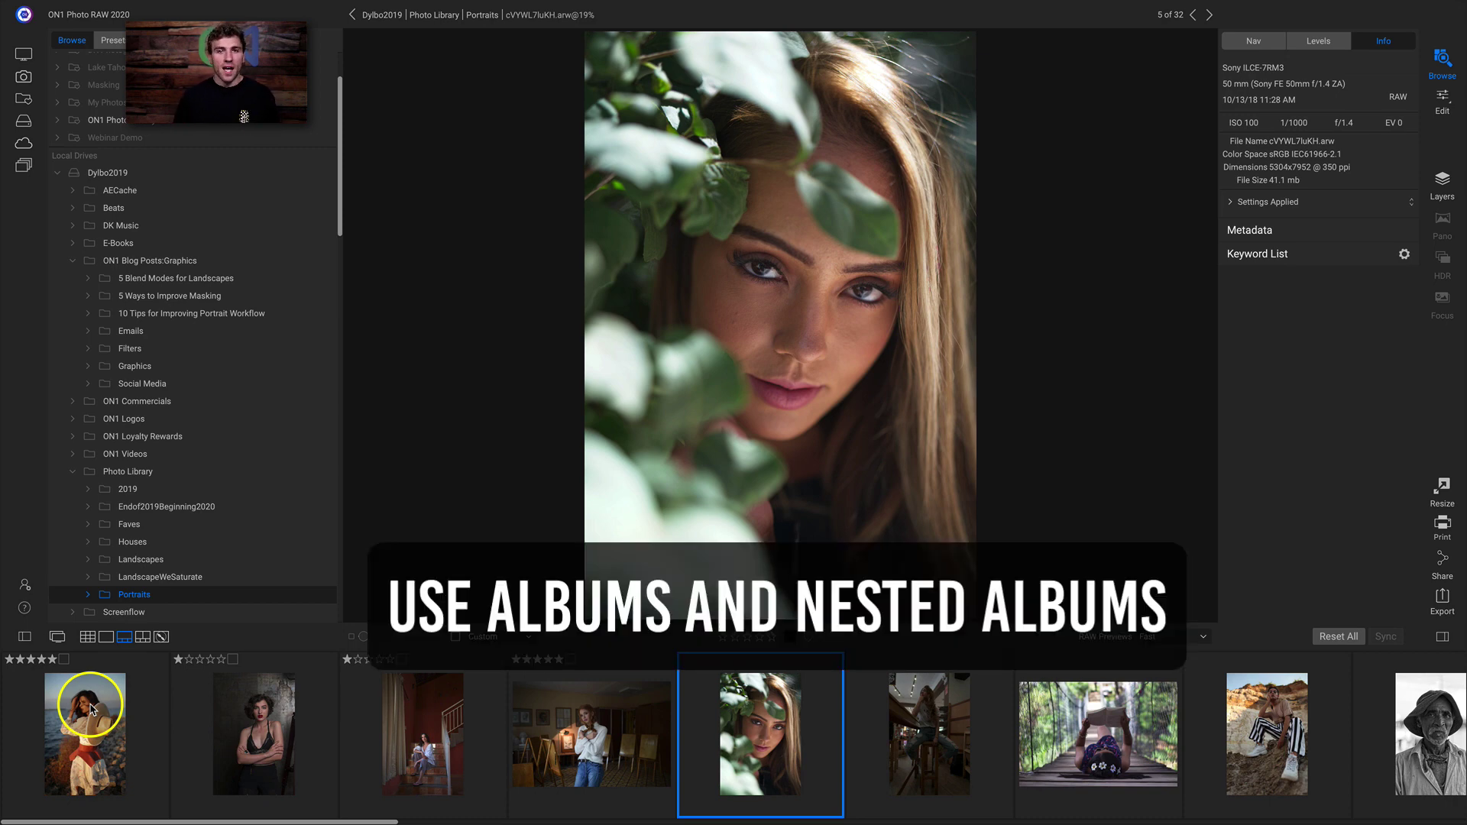
- Return to Grid view and select the first eight photos of the Portraits folder
key(g)
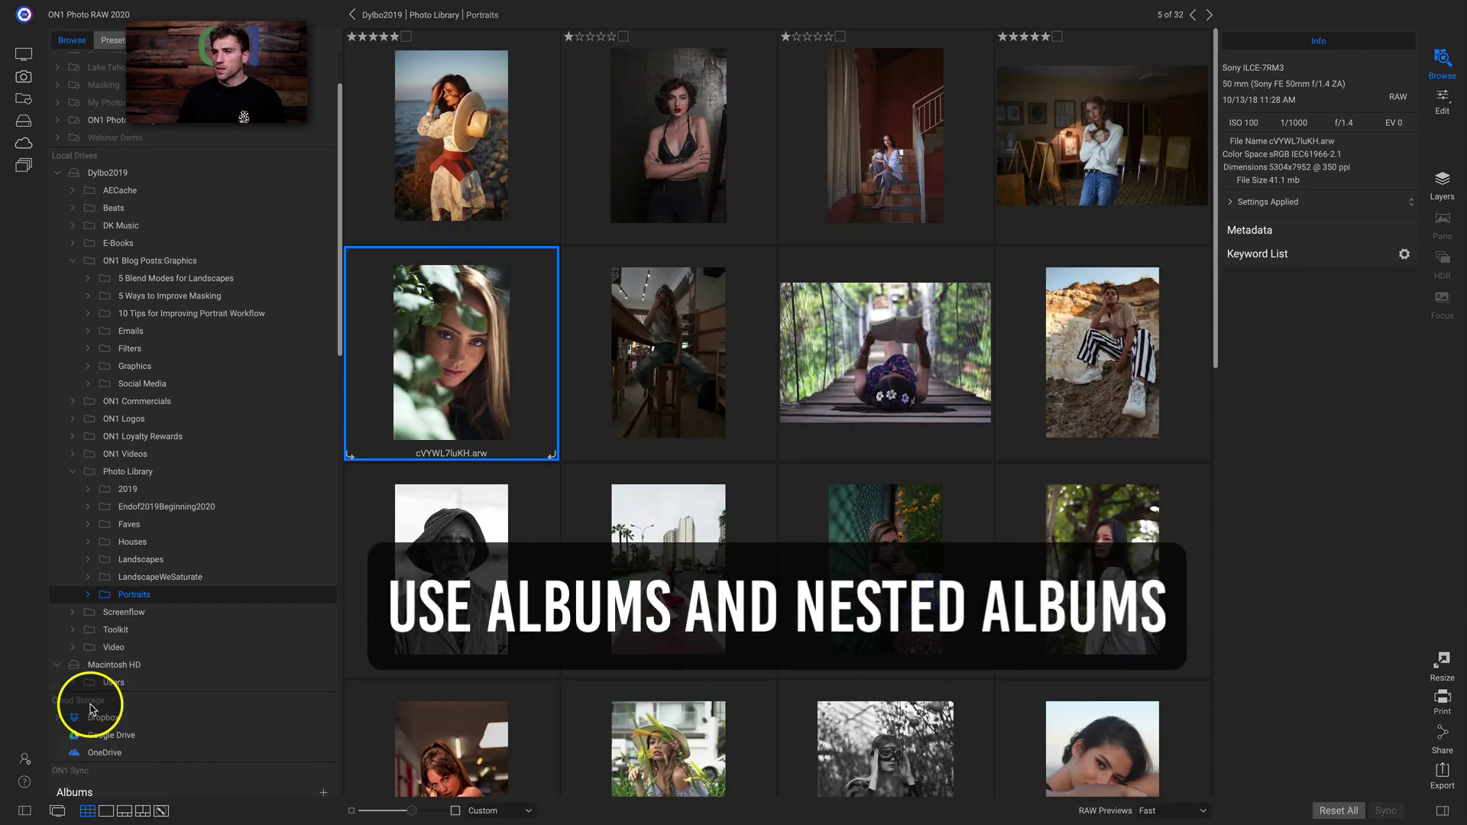
scroll(288, 428, down, 5)
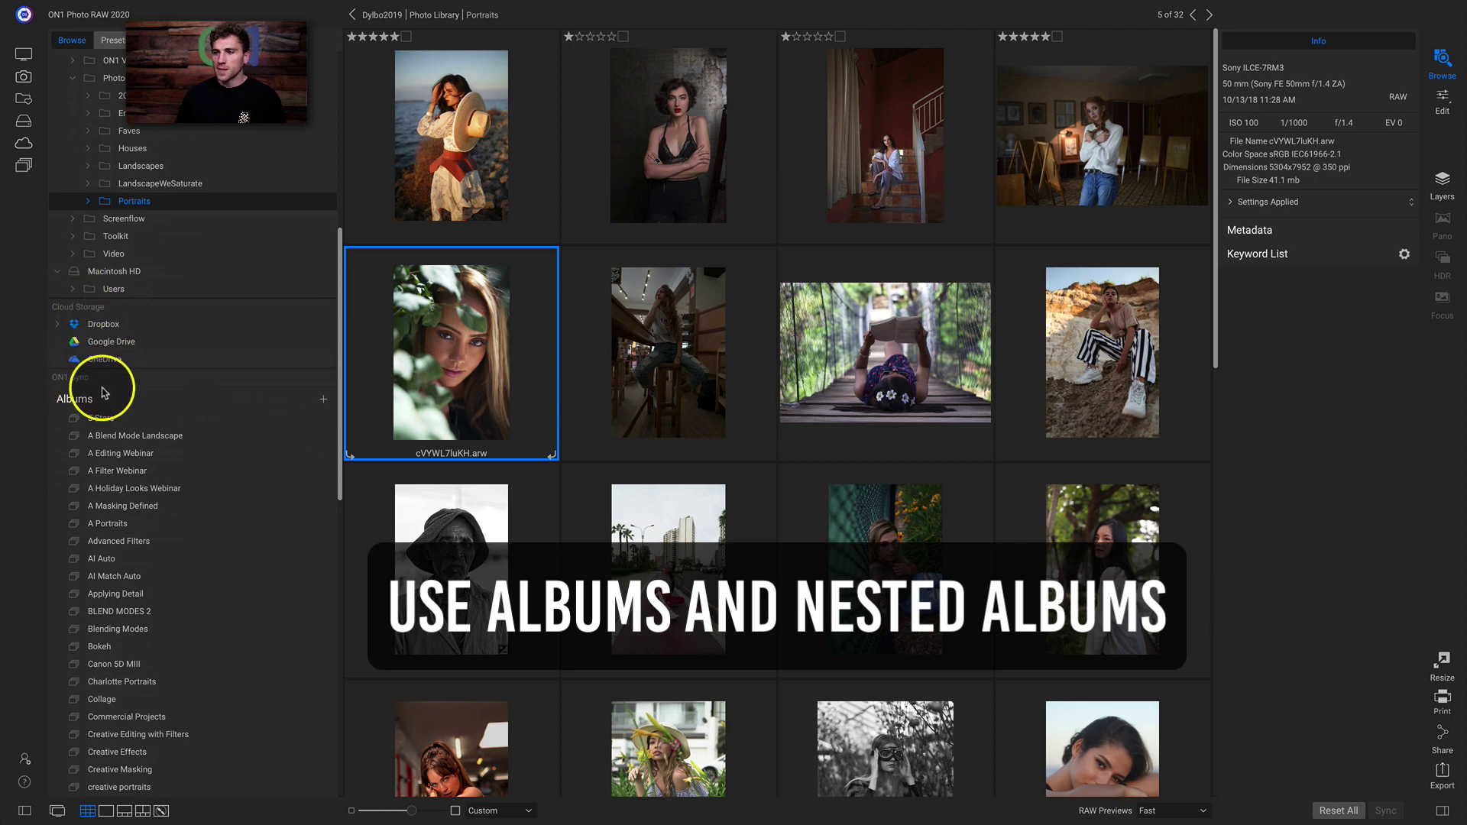
scroll(138, 405, down, 1)
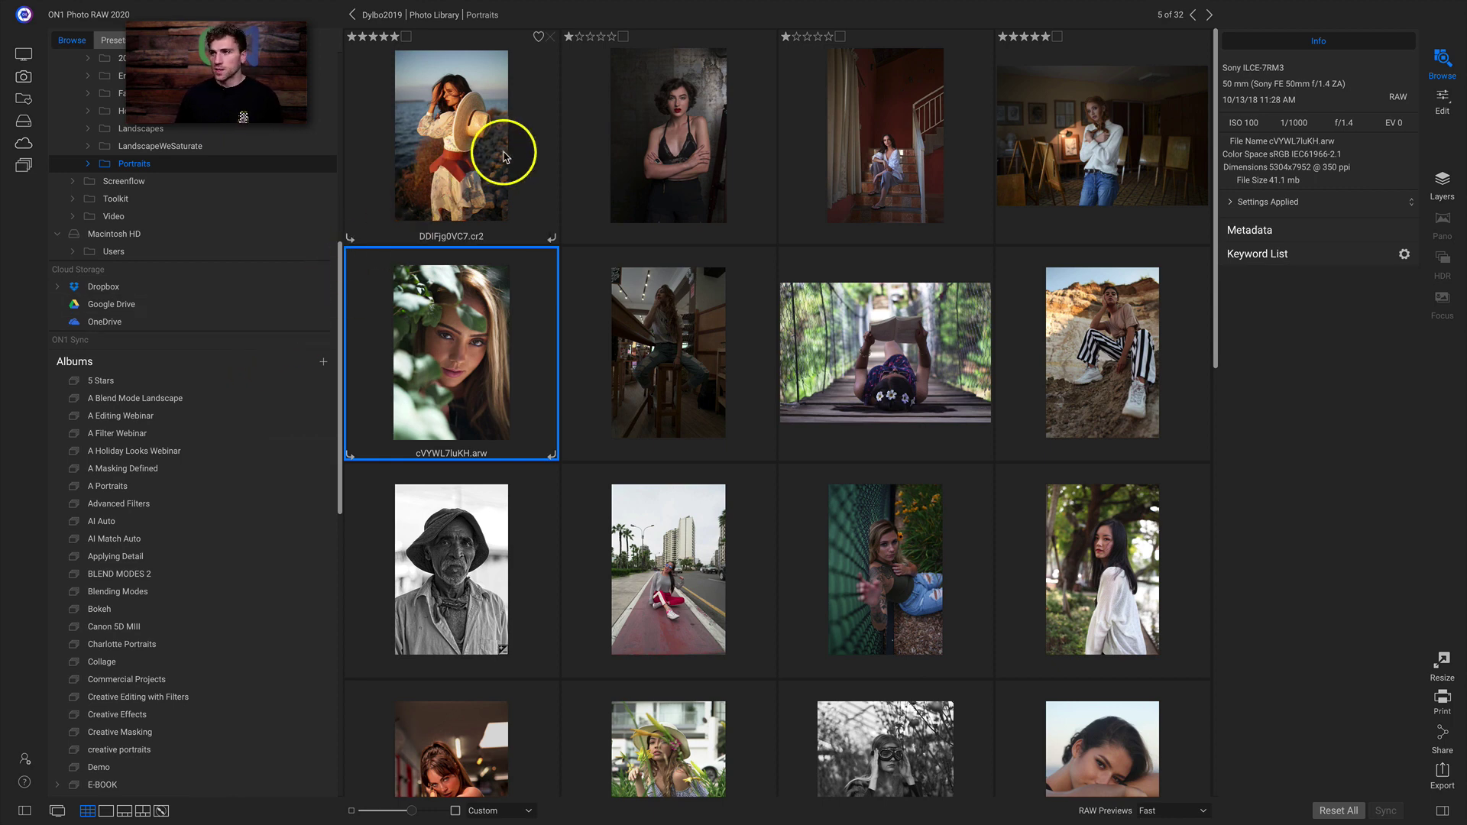
click(449, 102)
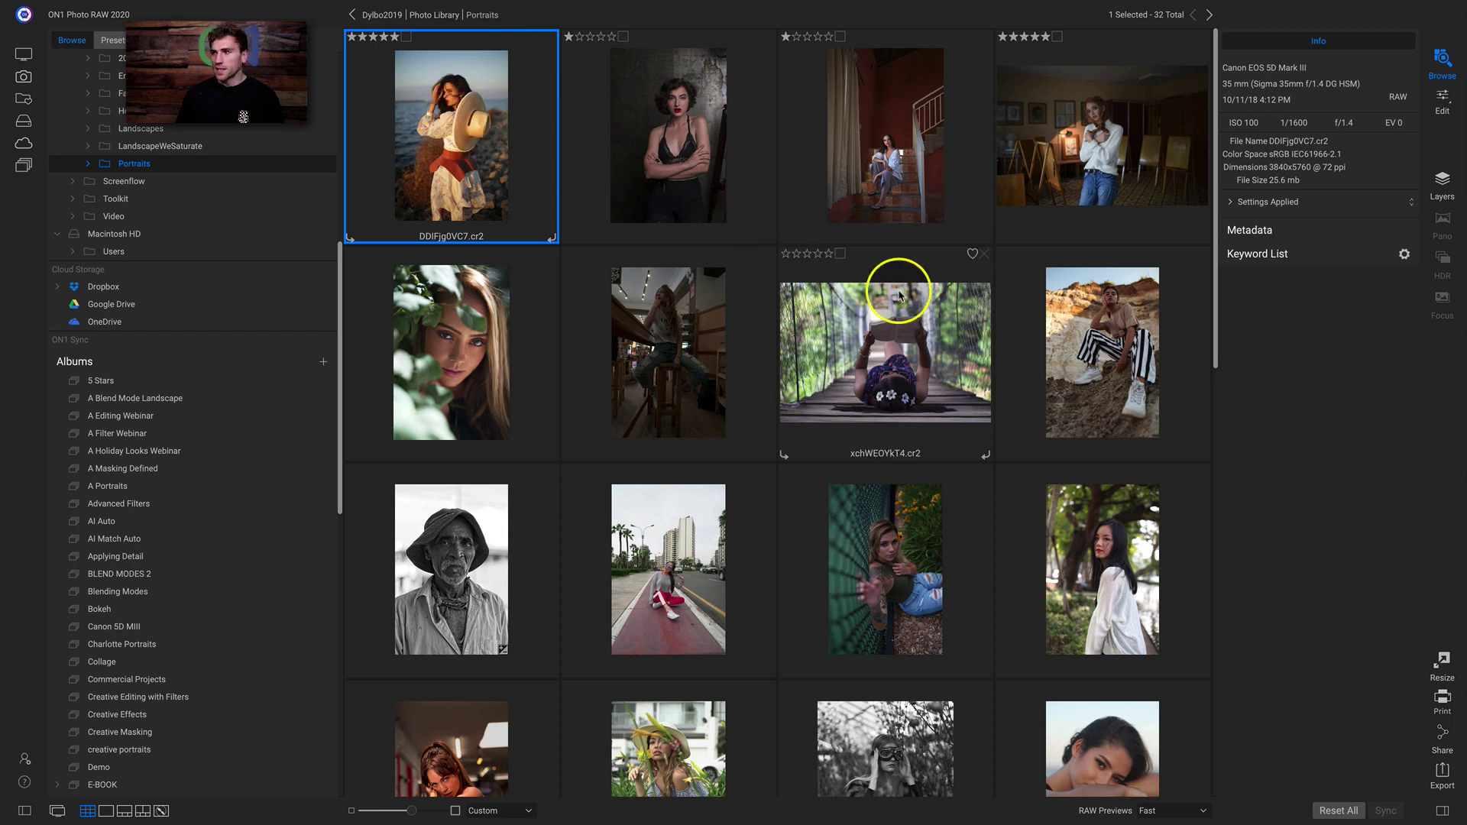
shift+click(1126, 356)
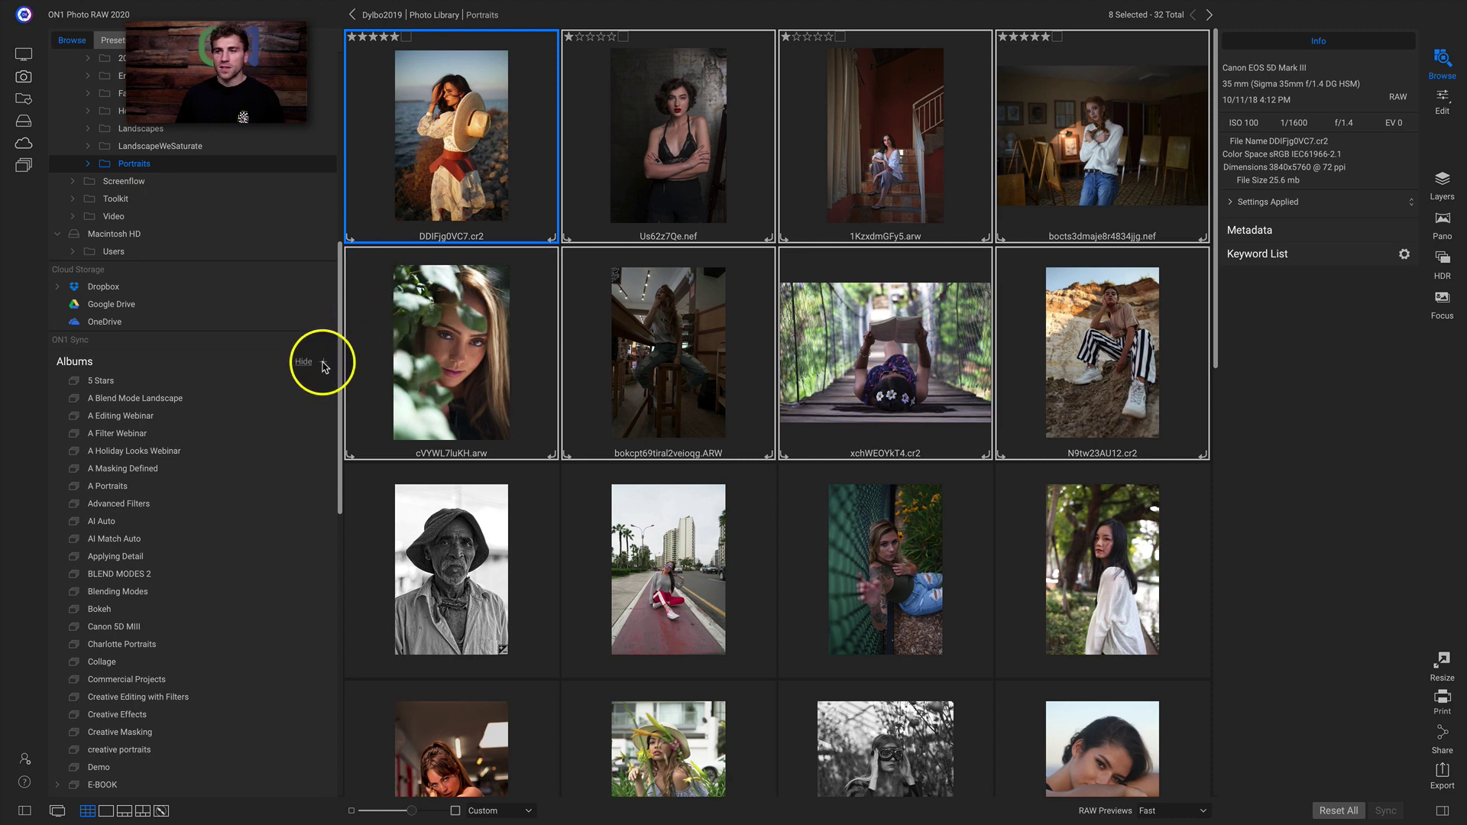
- Create an album named Portrait Faves with the selected items added, and open it
click(324, 365)
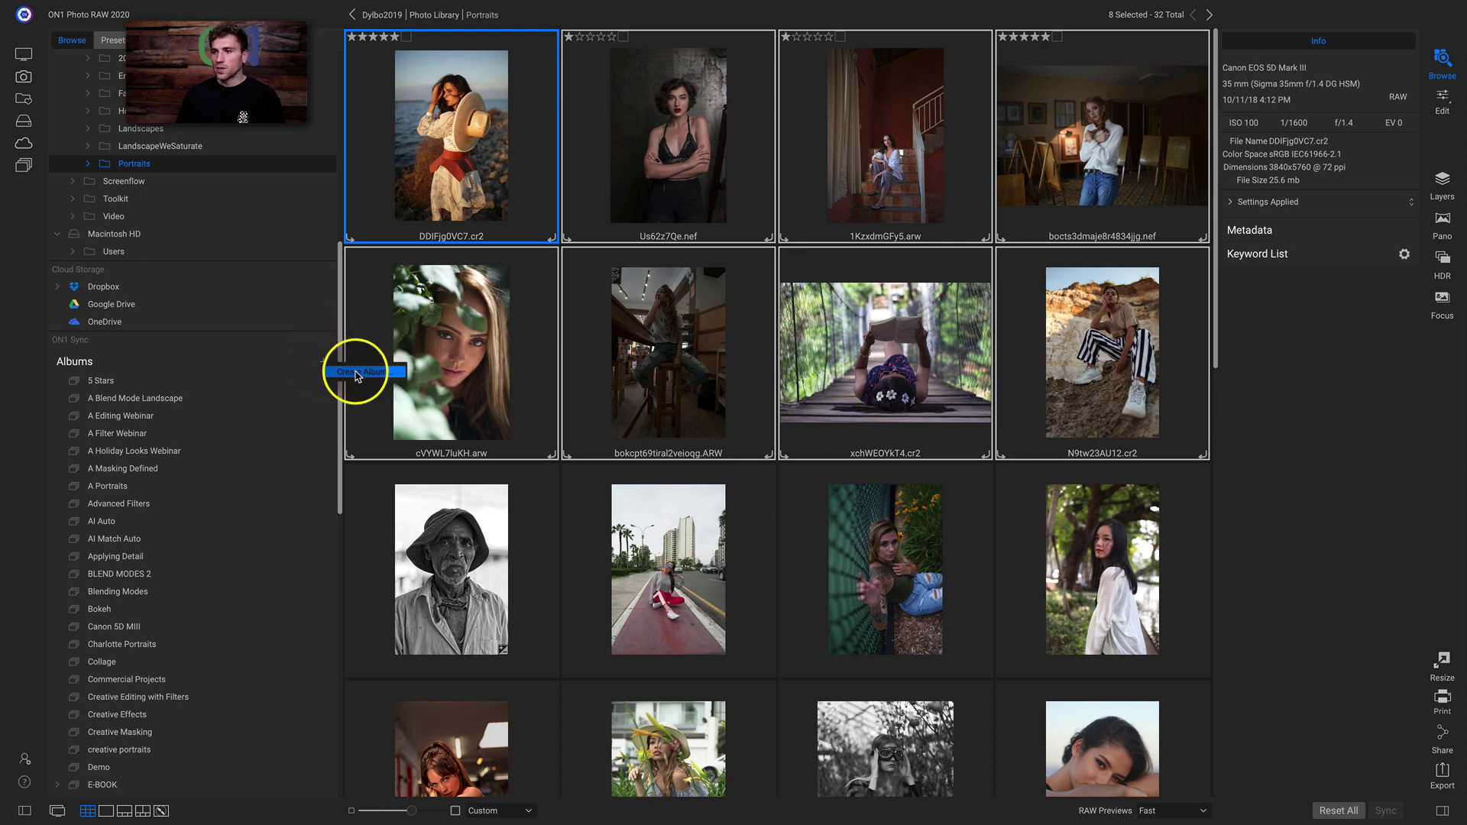
click(357, 374)
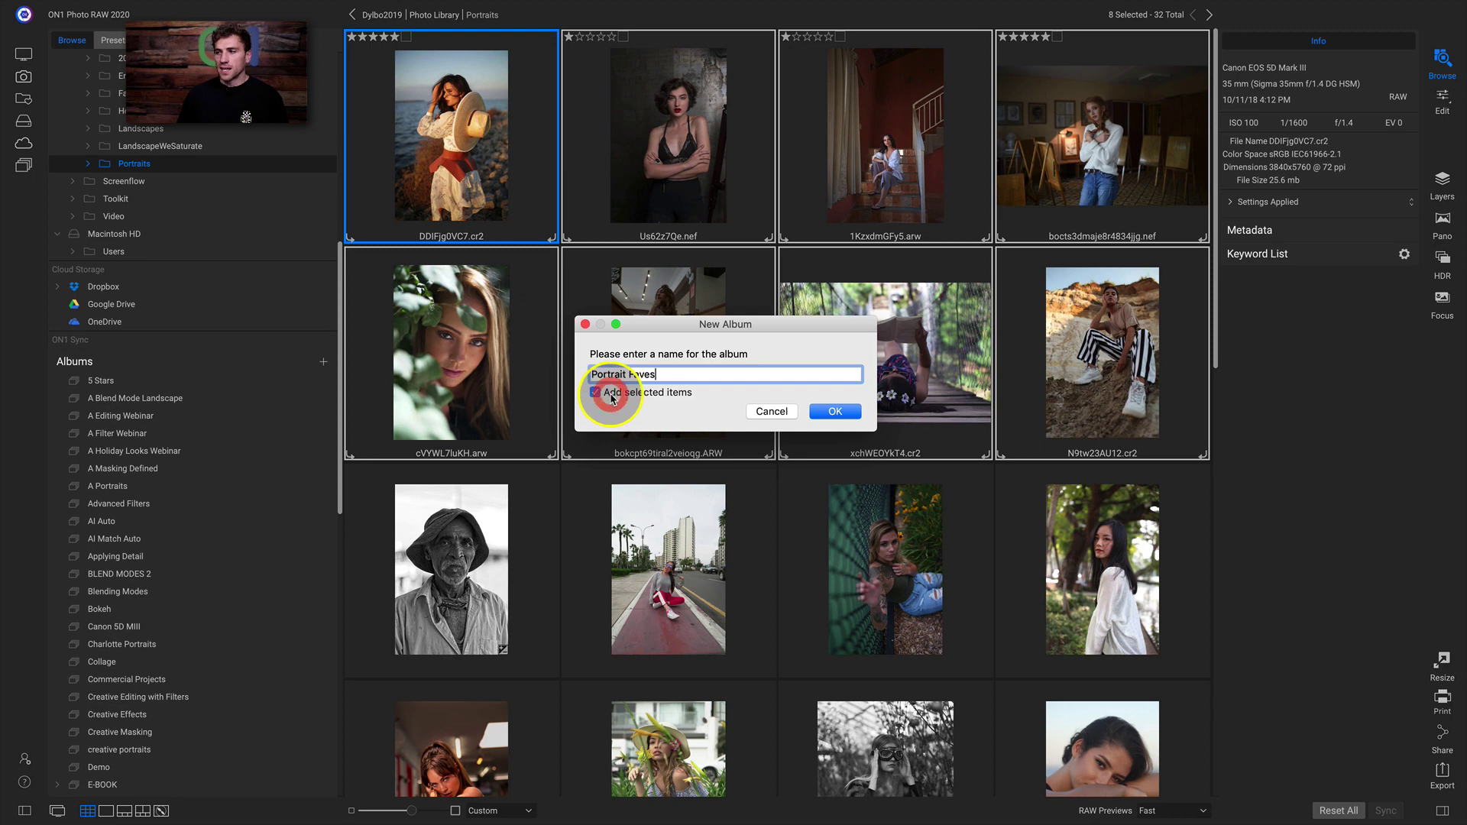
click(595, 392)
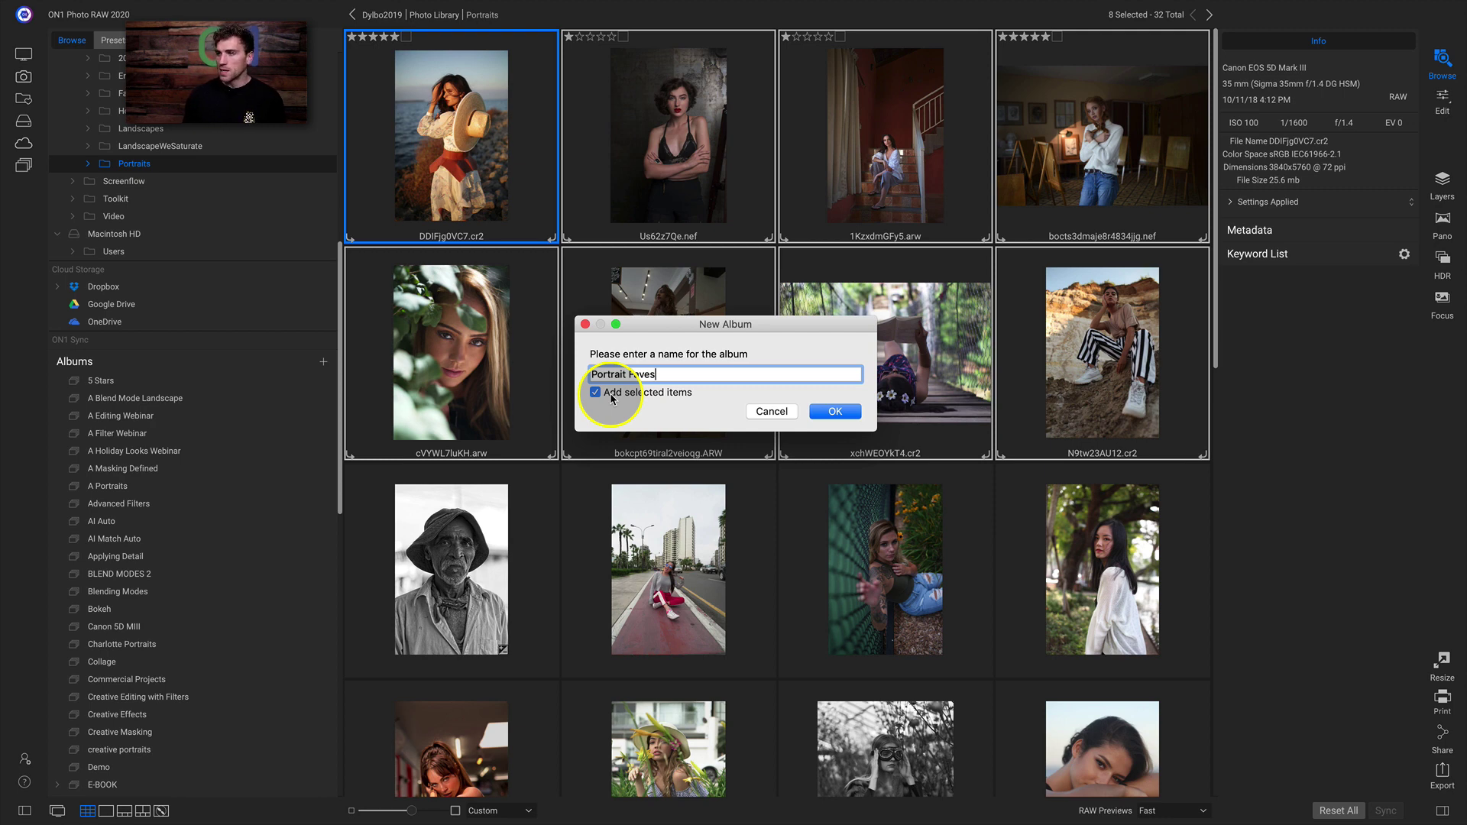
key(Return)
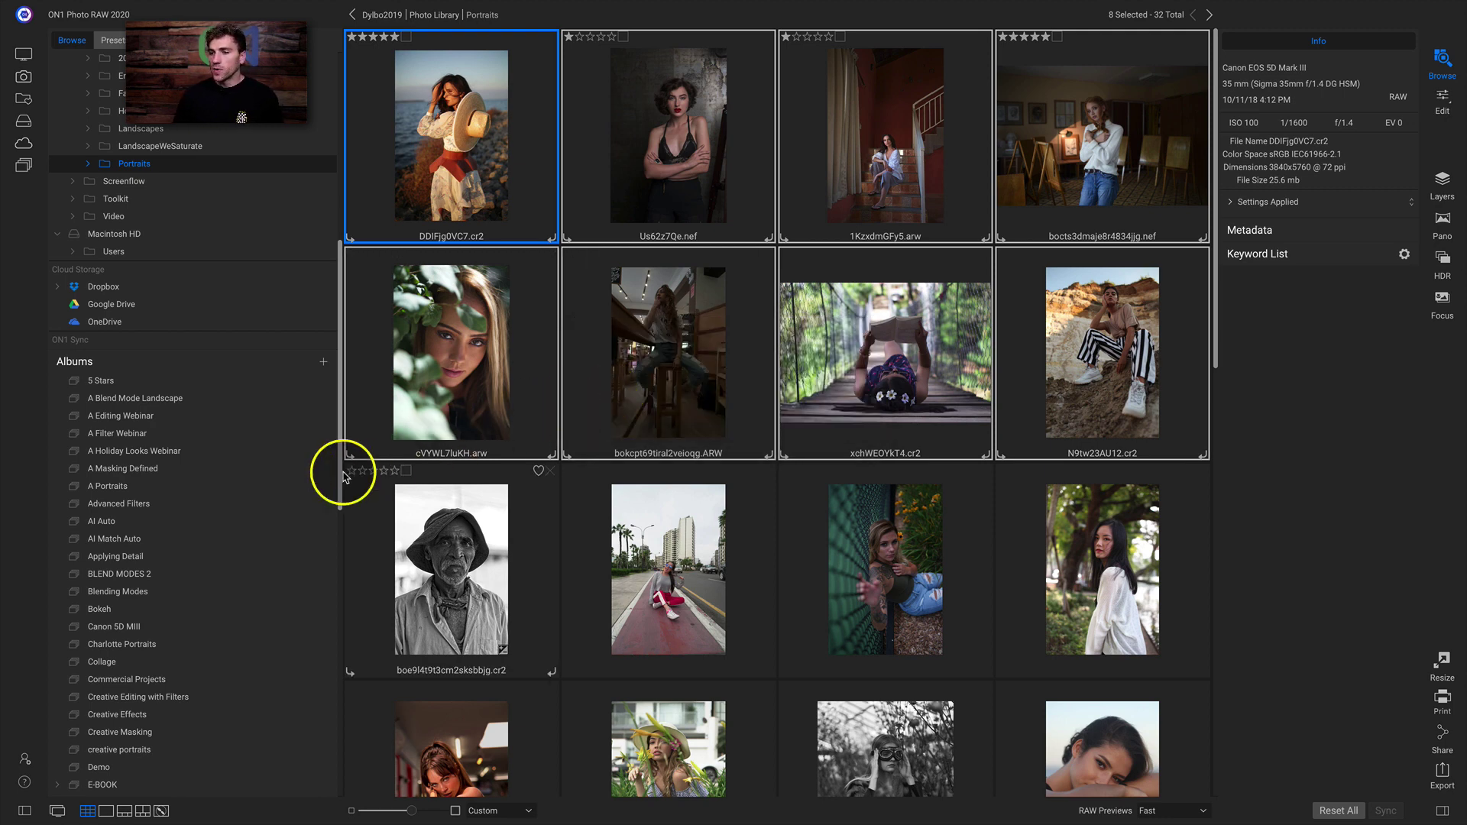
scroll(272, 469, down, 10)
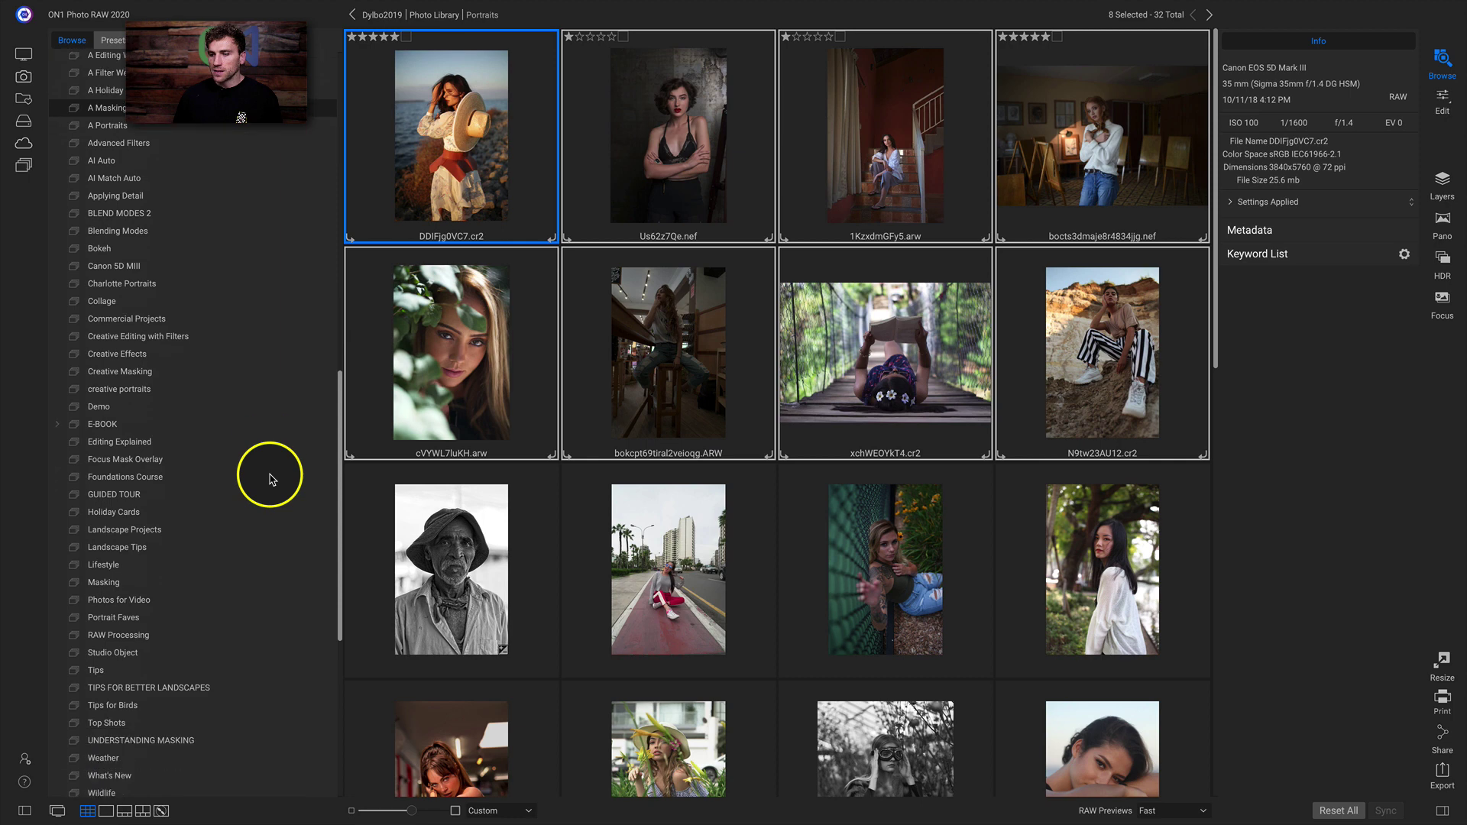
click(126, 619)
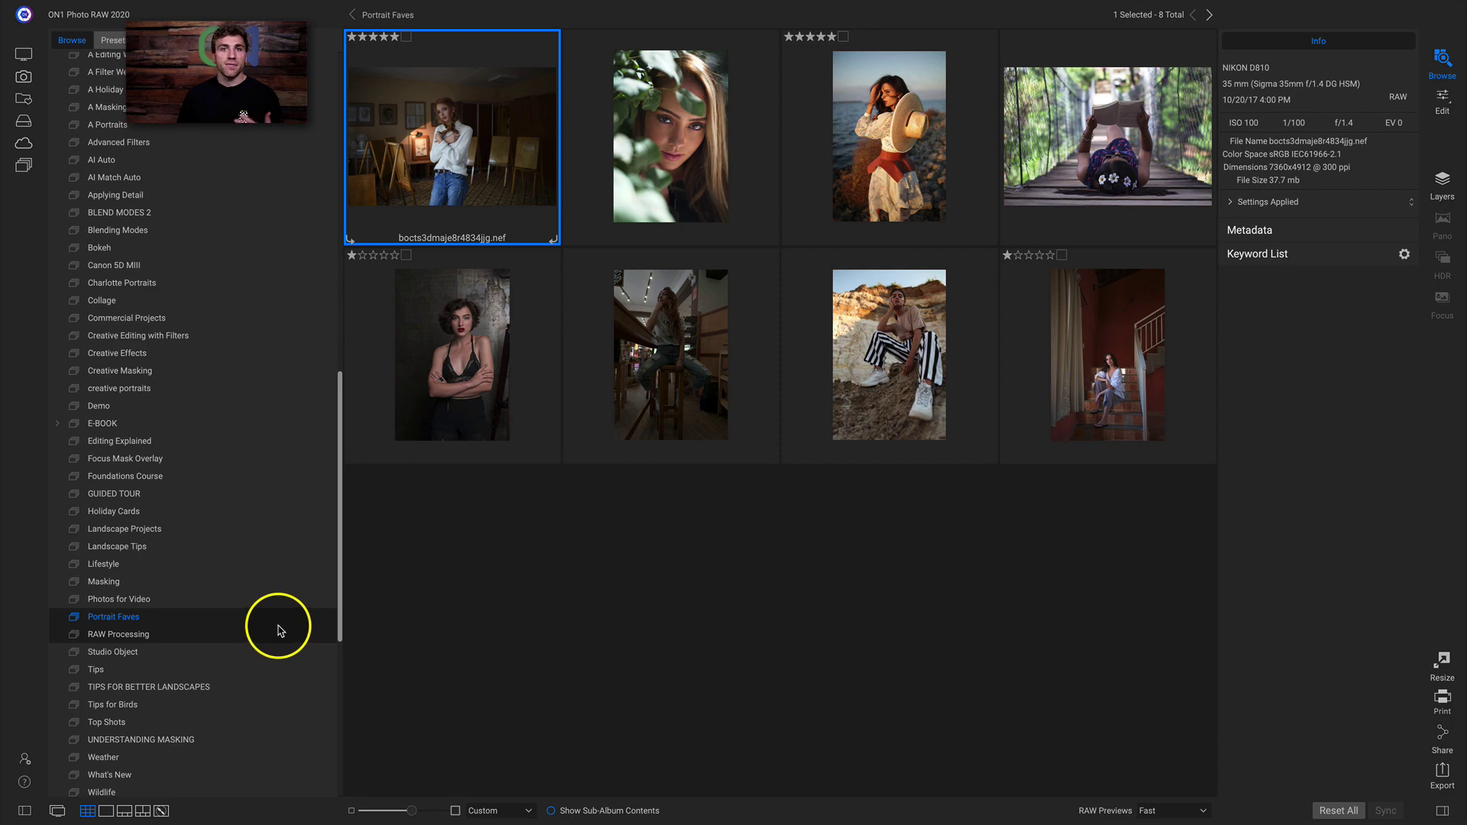
- Select all photos in the A Blend Mode Landscape album and create an album named Landscape Faves with the selected items added
scroll(278, 631, up, 5)
scroll(260, 581, up, 1)
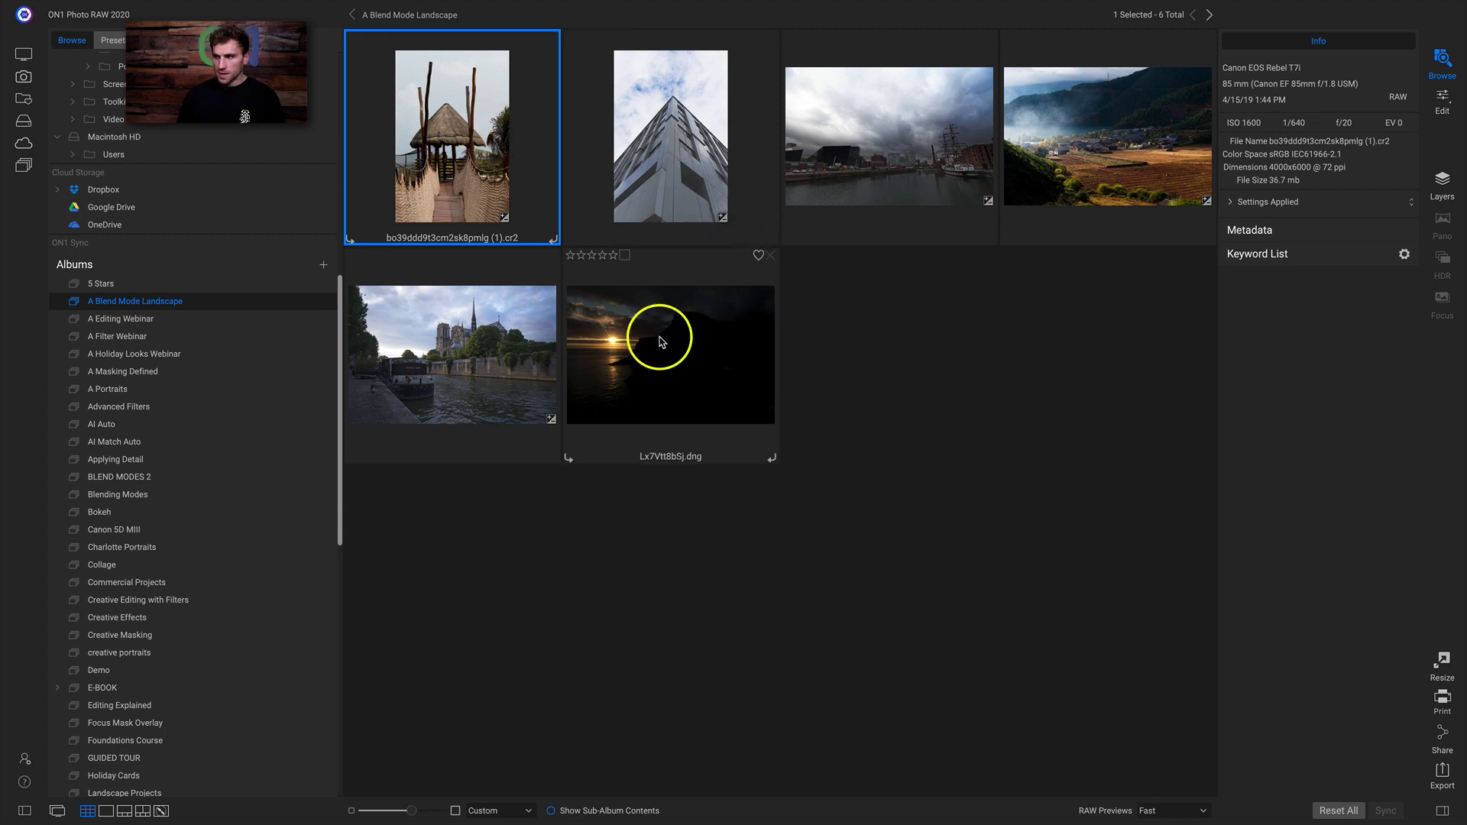
key(super+a)
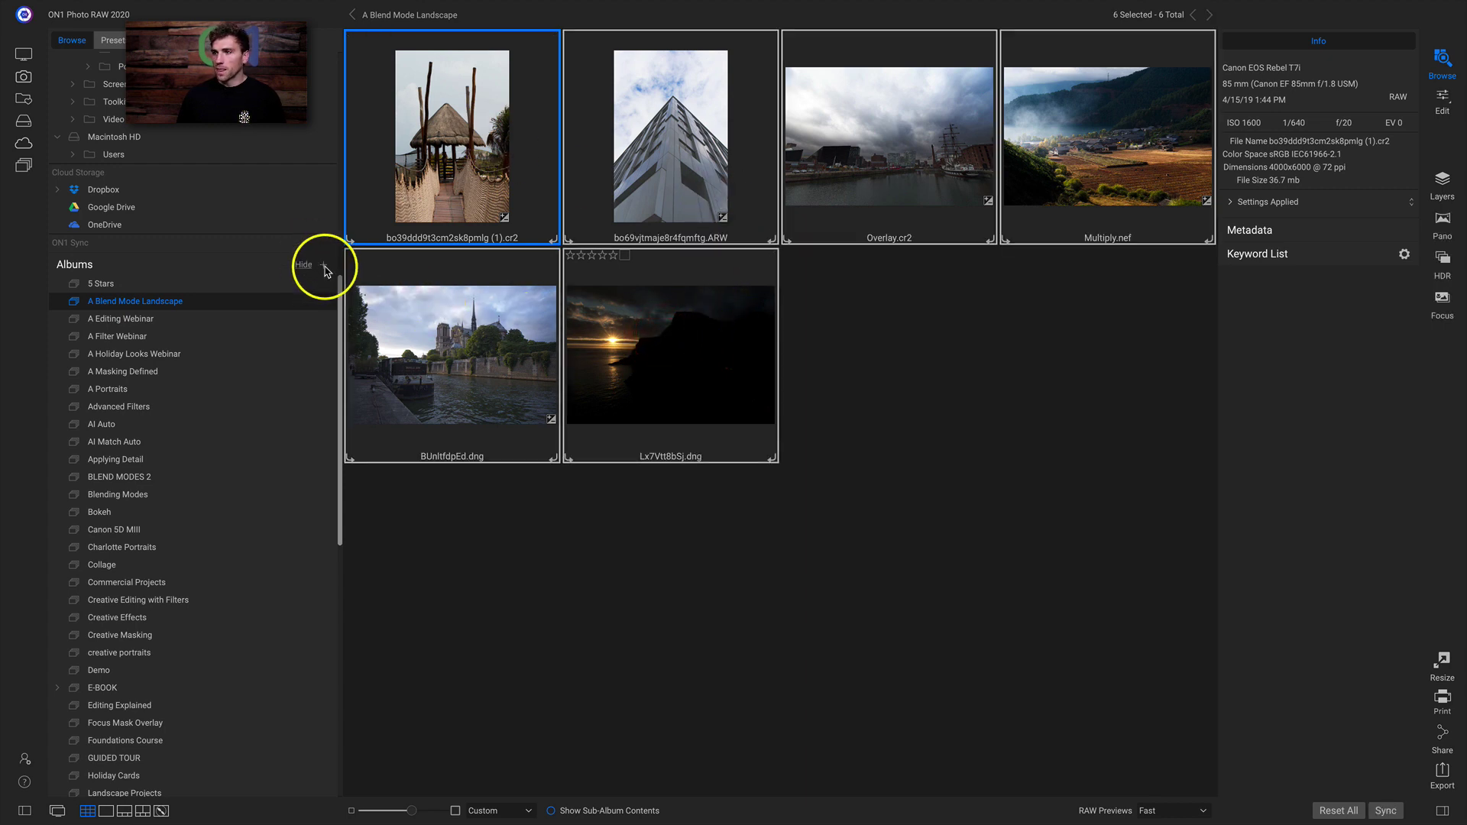
click(325, 266)
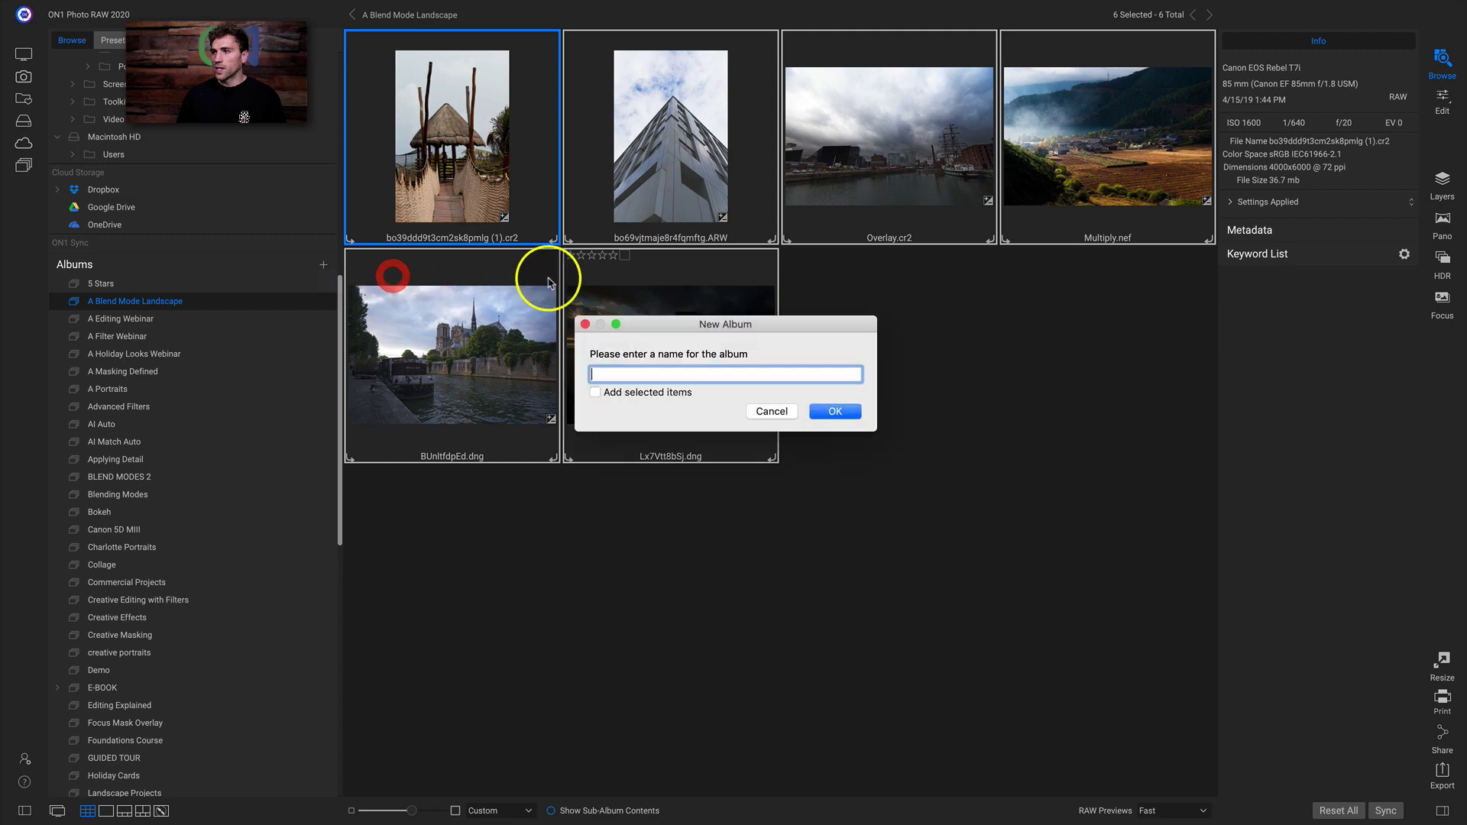
click(621, 394)
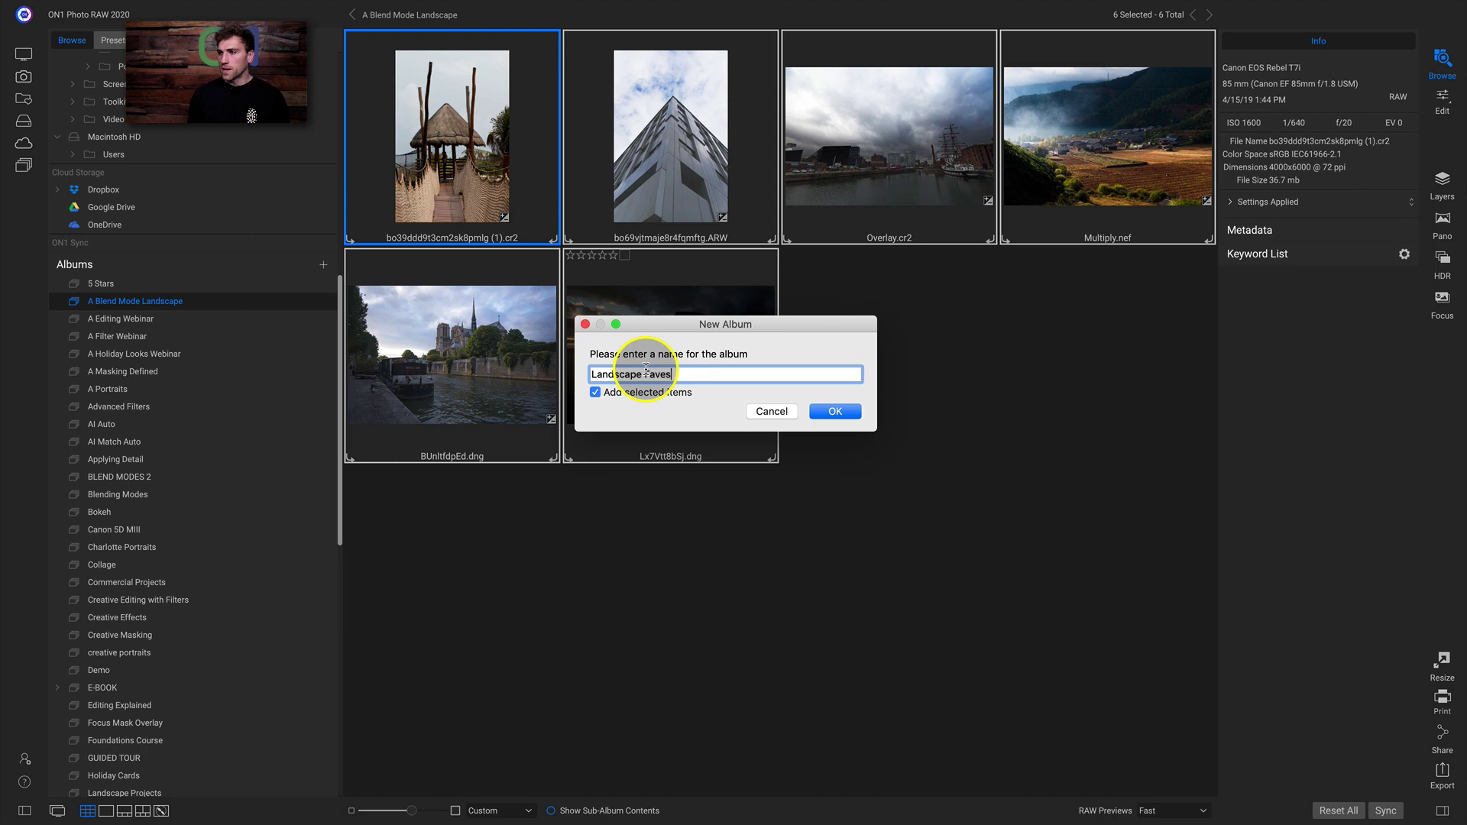
click(835, 412)
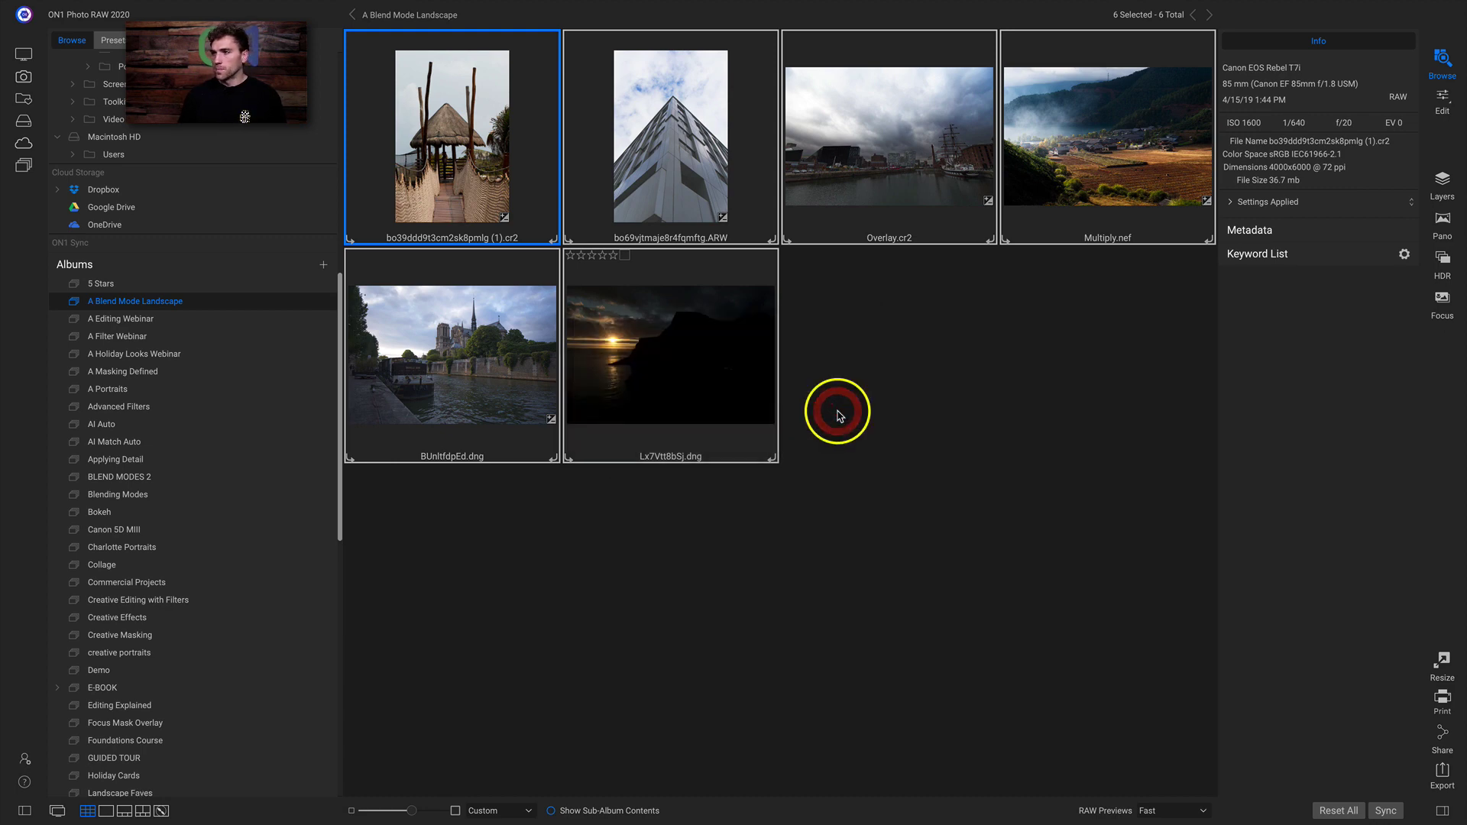
- Create an album named Favorites without adding the selected items
scroll(163, 437, down, 10)
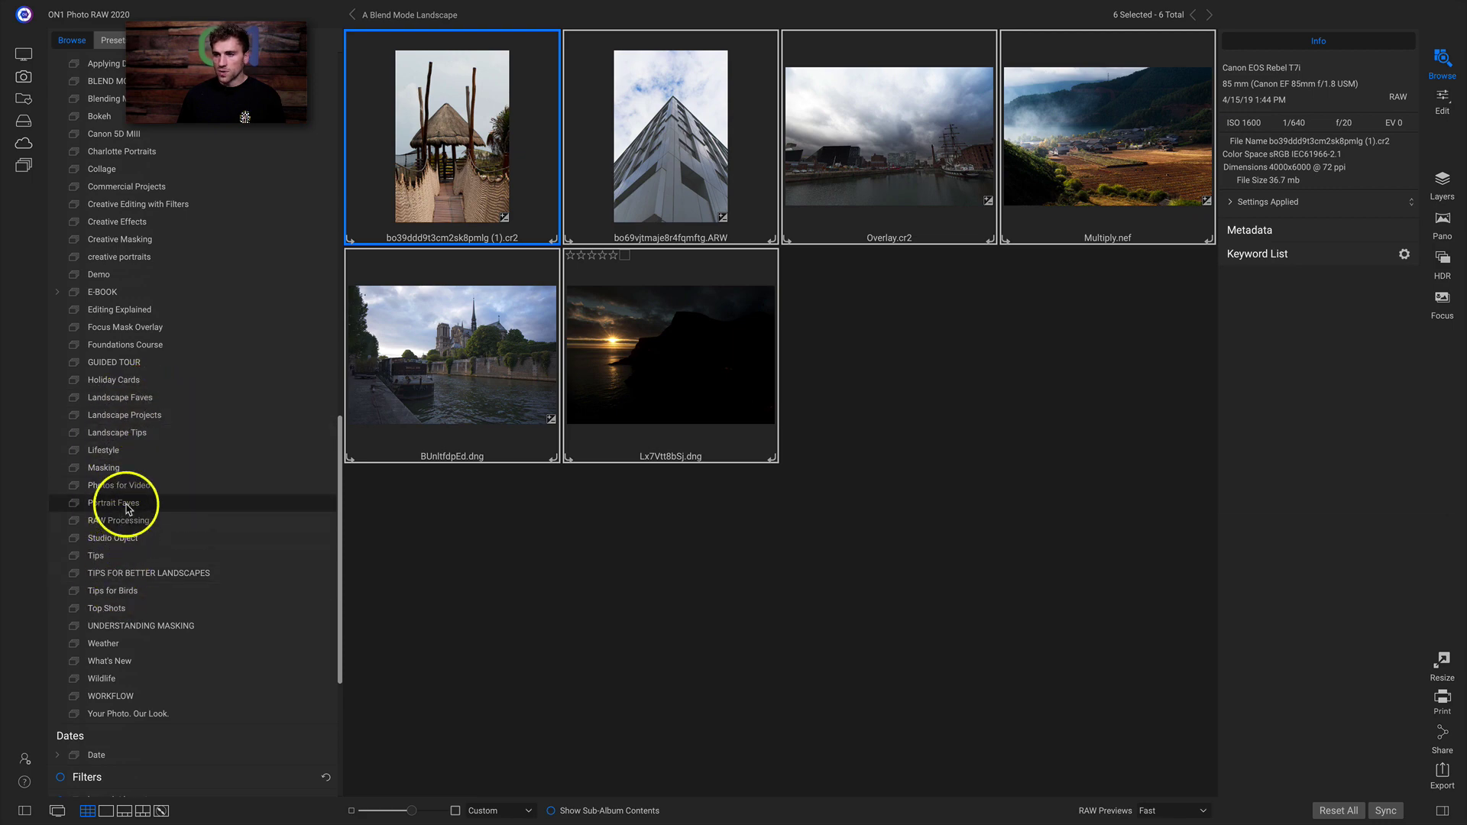
scroll(295, 550, up, 12)
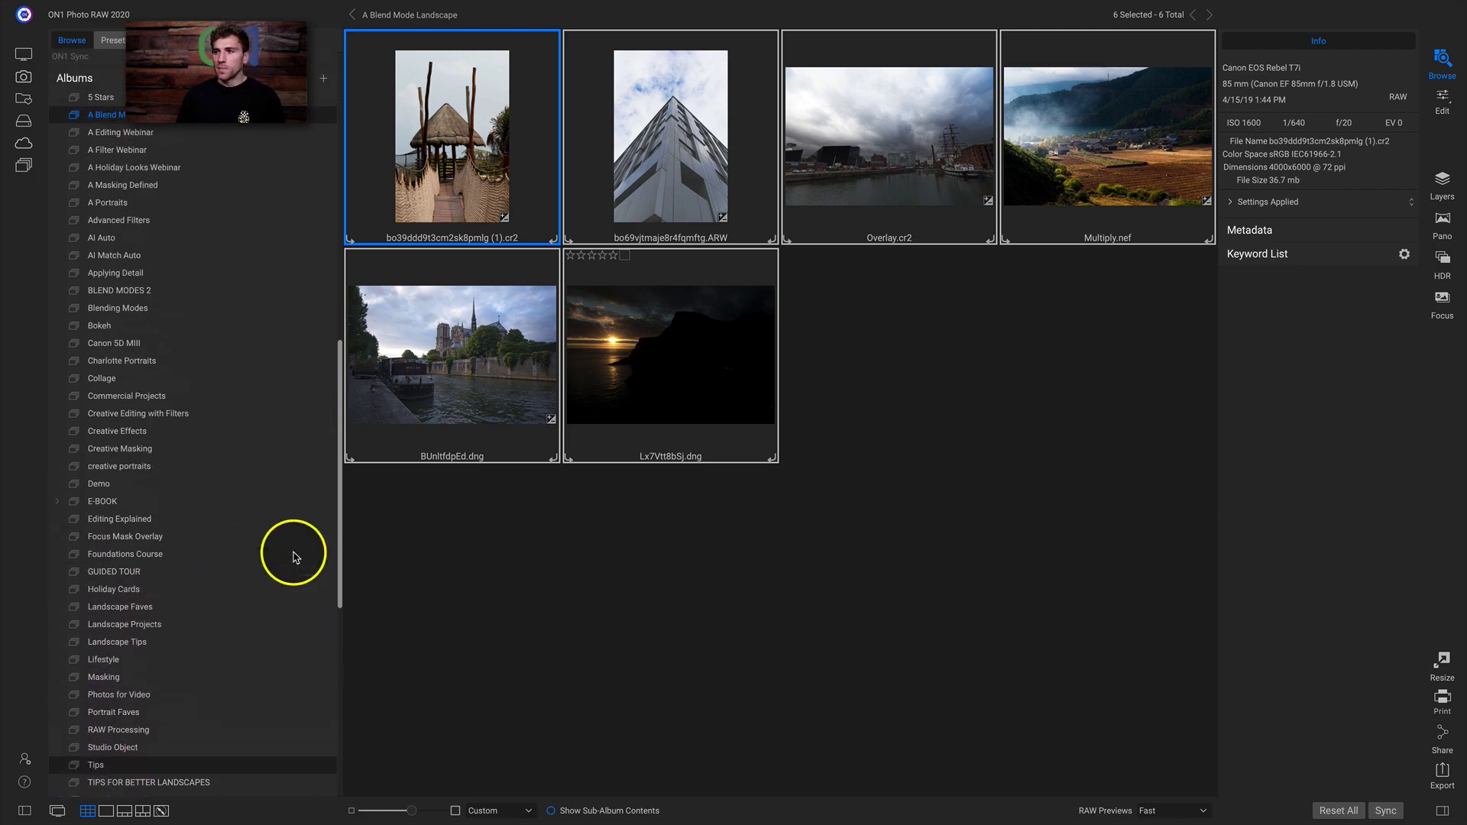
click(324, 331)
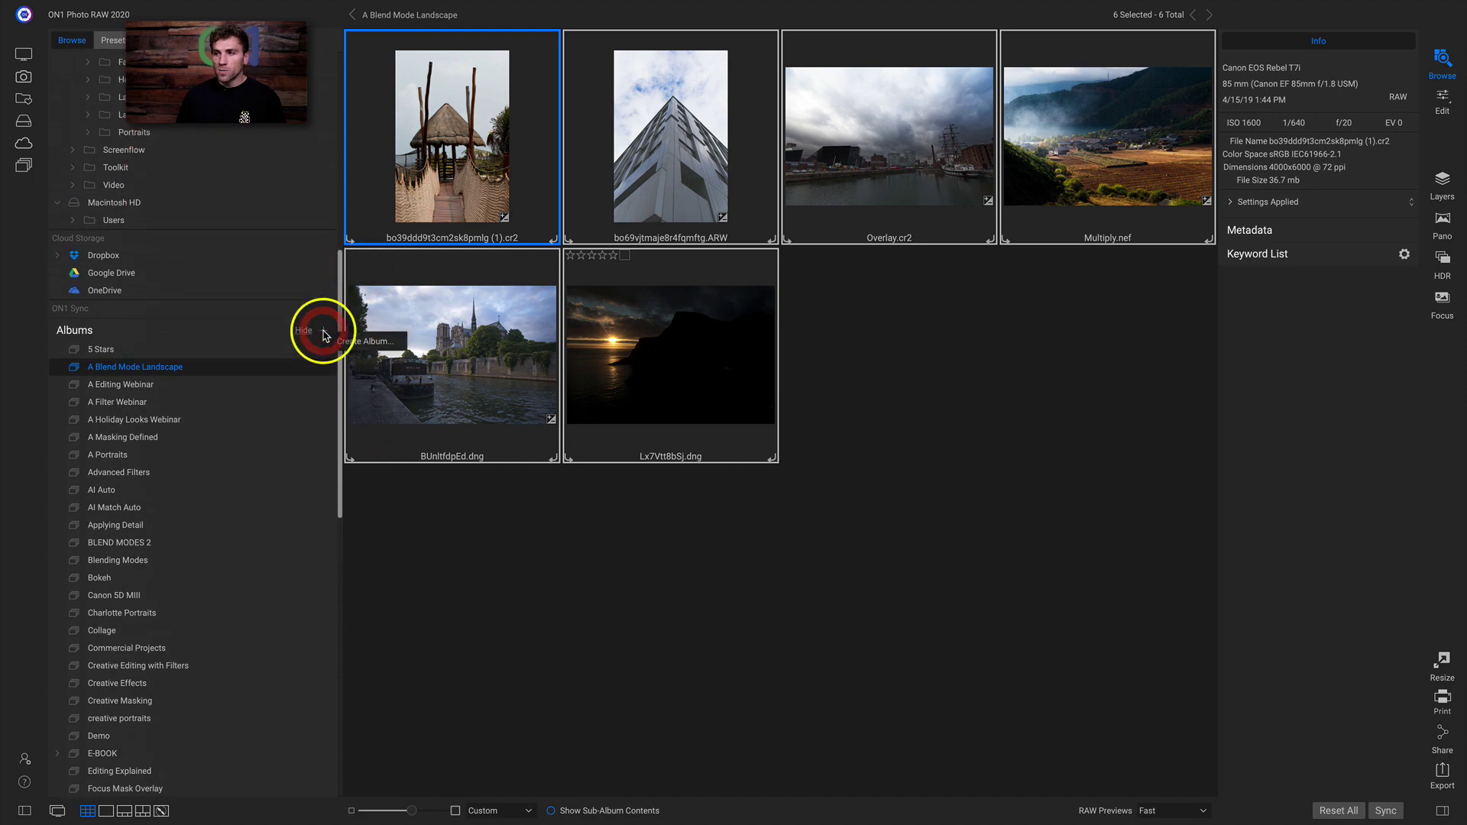
text(Favorites)
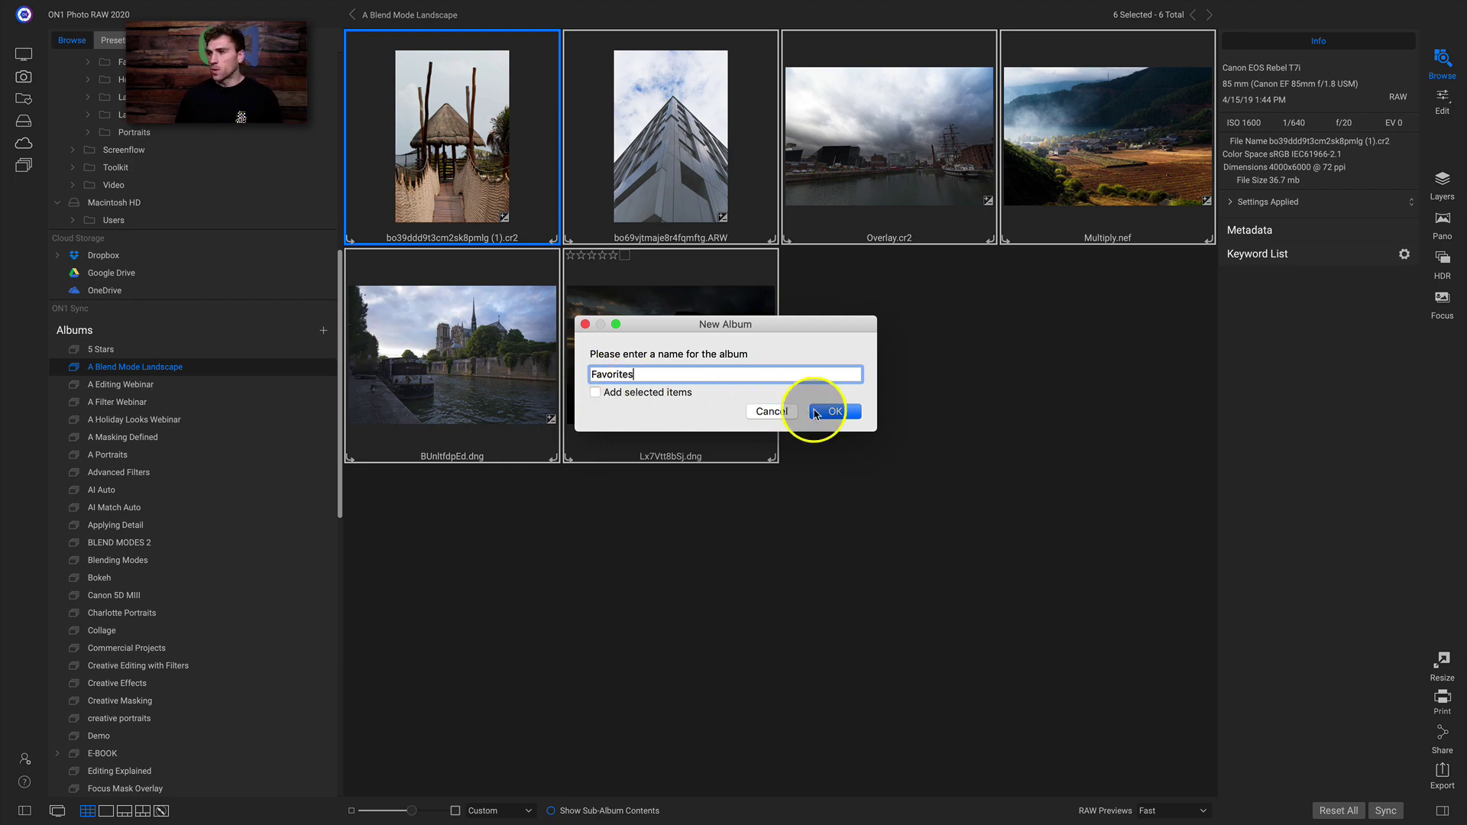
click(818, 413)
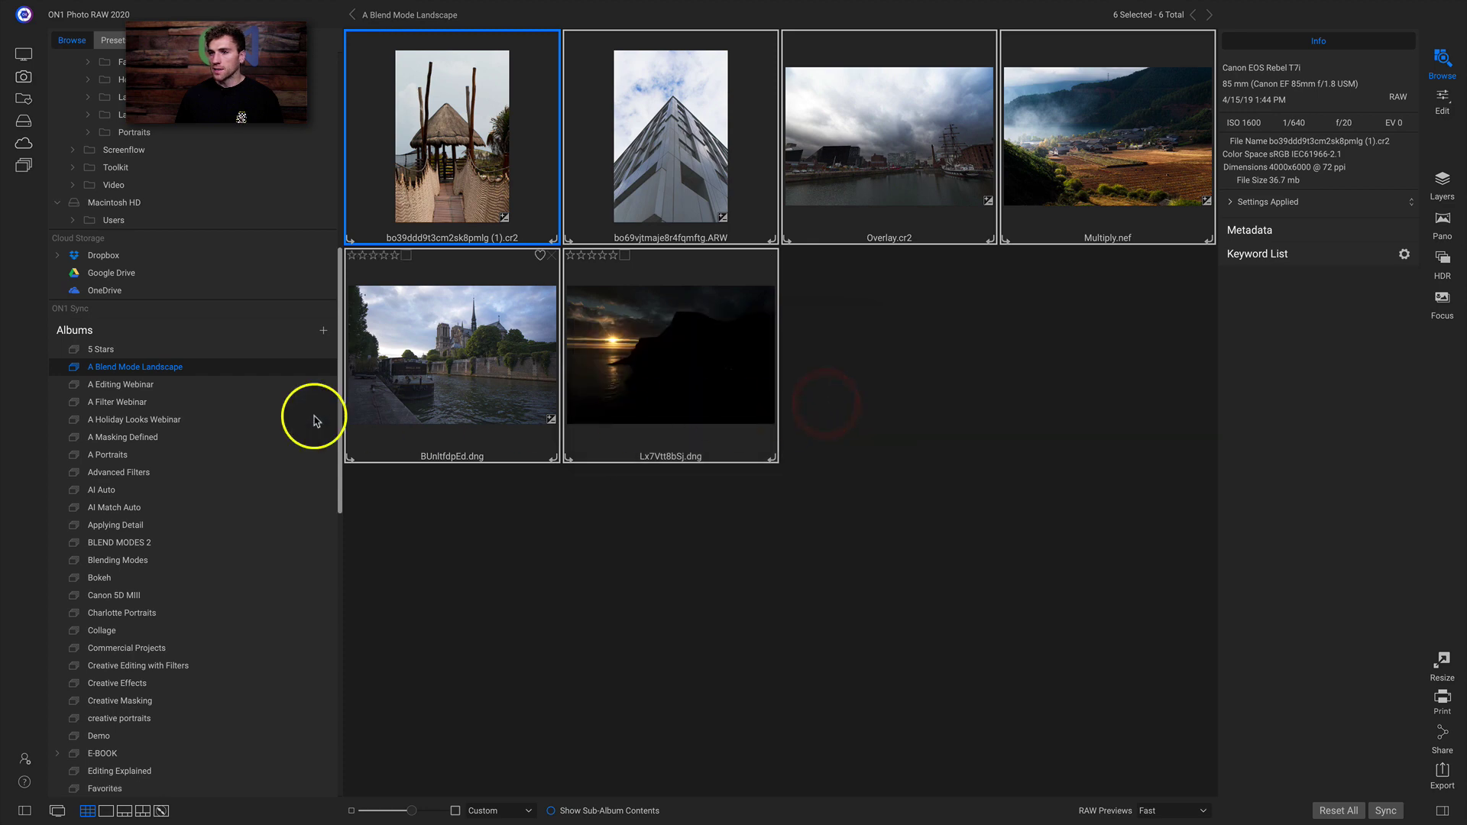
- Nest the Landscape Faves and Portrait Faves albums inside the Favorites album and expand it
scroll(236, 420, down, 8)
scroll(237, 425, down, 1)
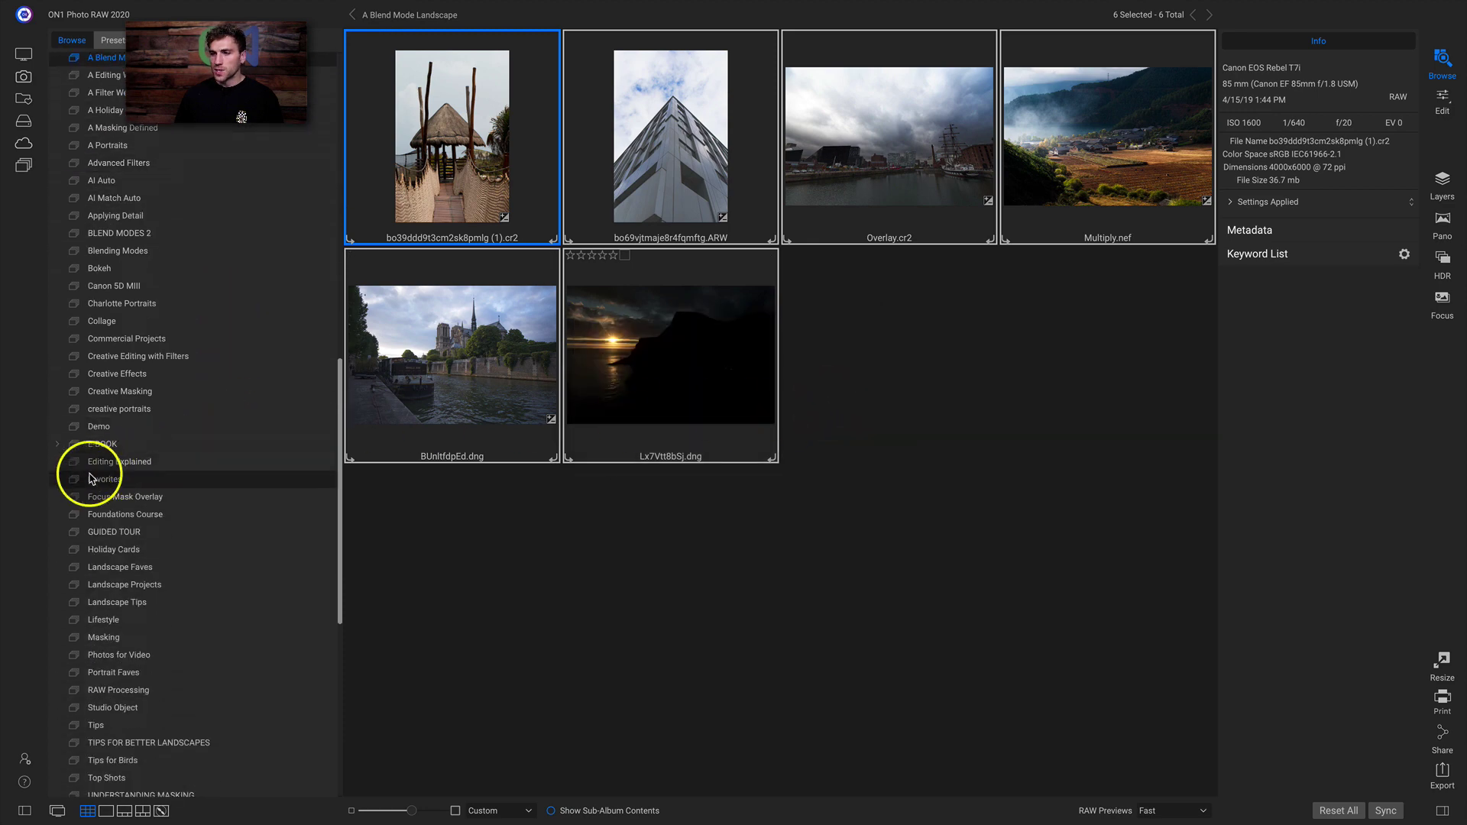
scroll(149, 428, down, 8)
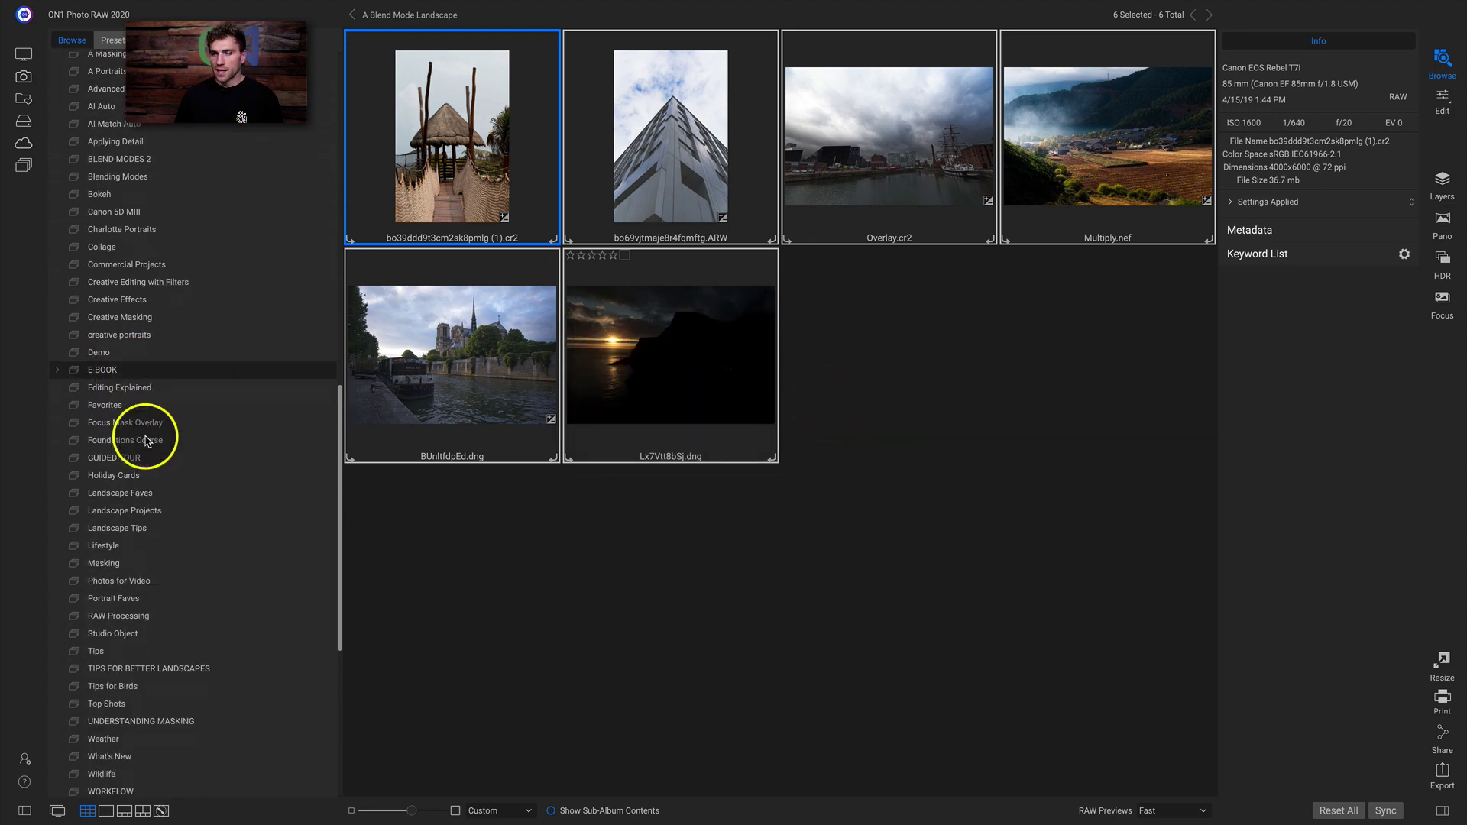
drag(115, 420, 109, 329)
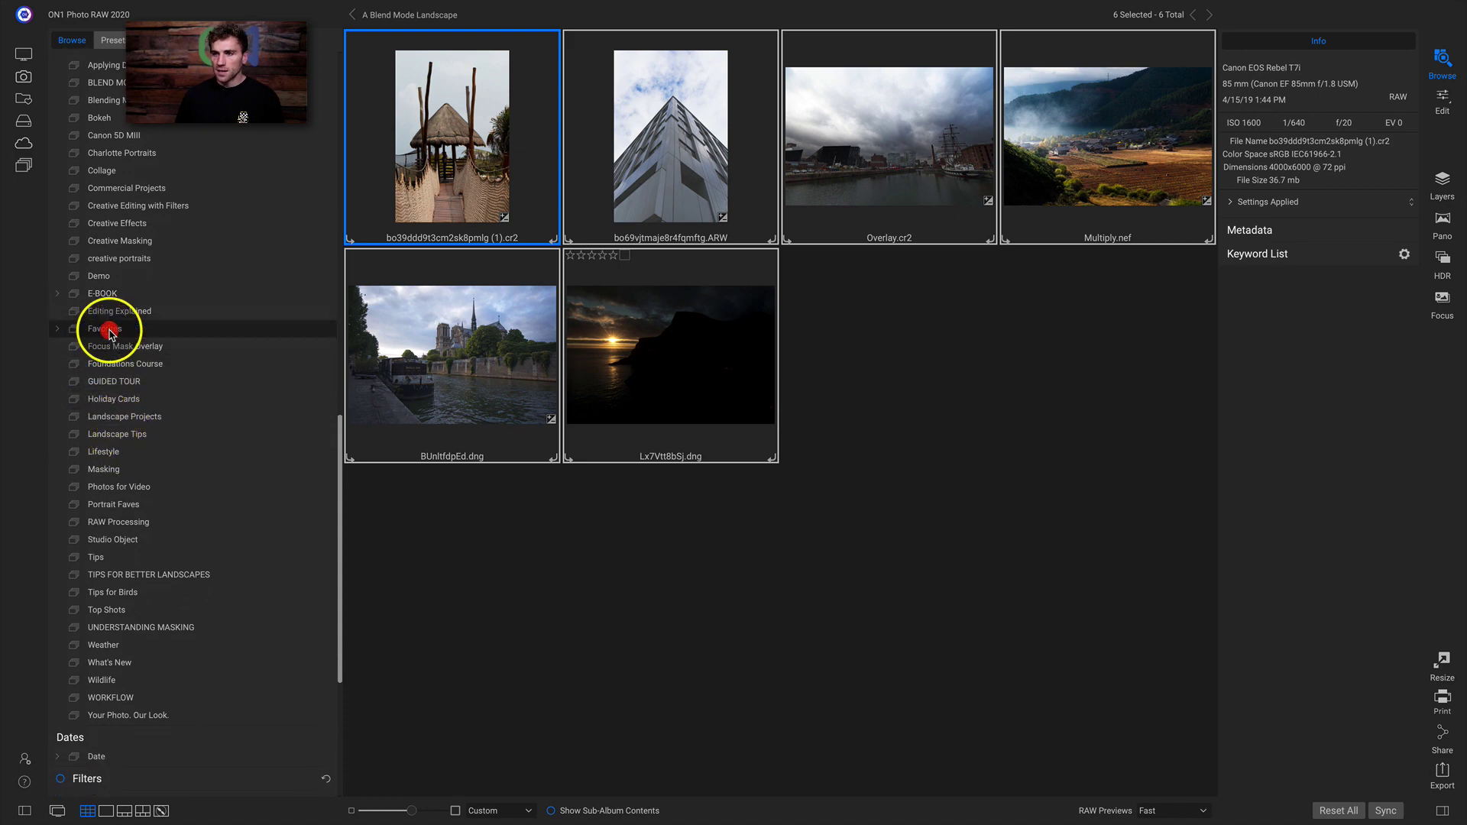
drag(115, 506, 107, 337)
click(57, 334)
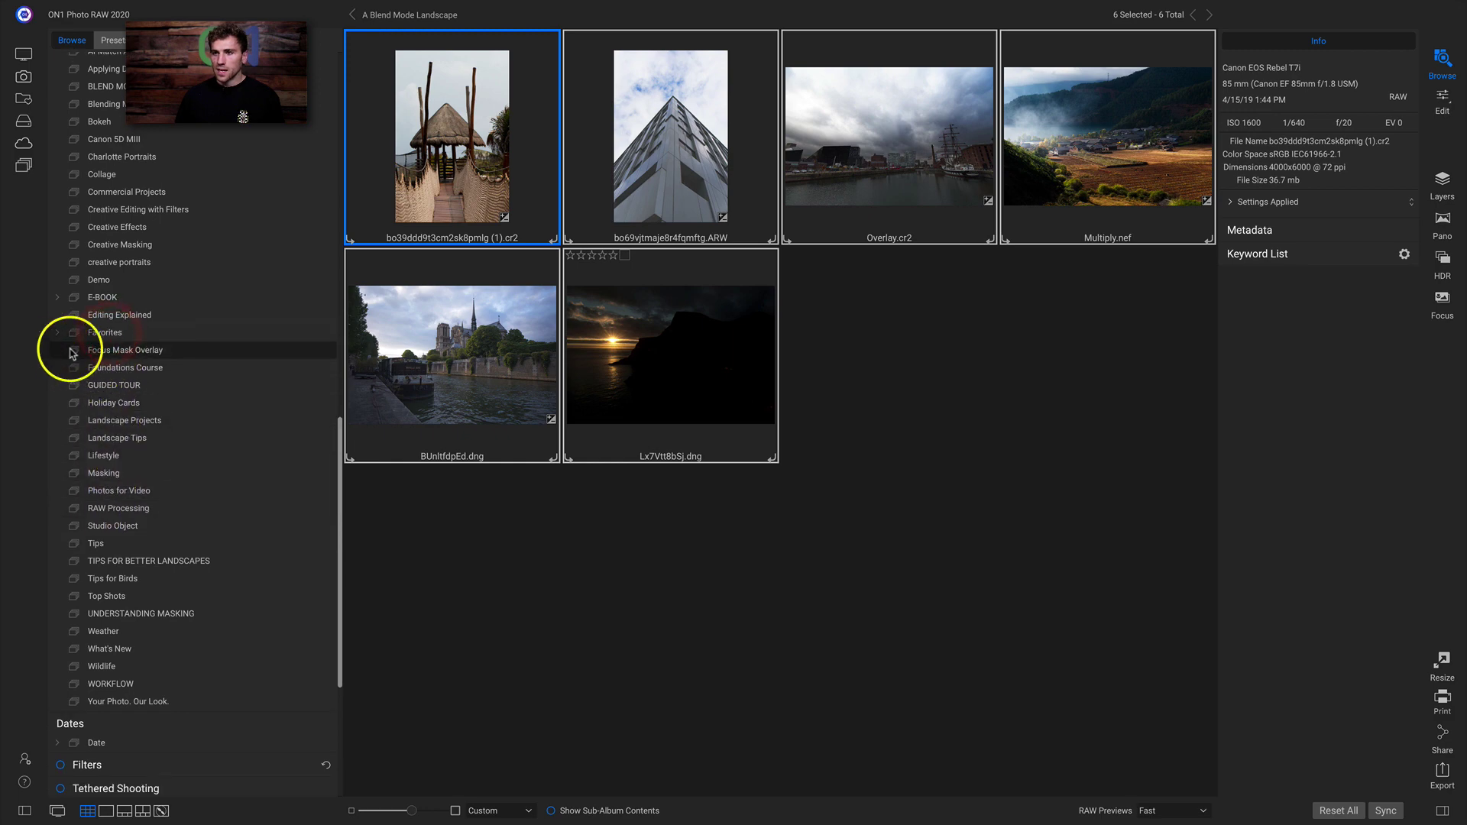
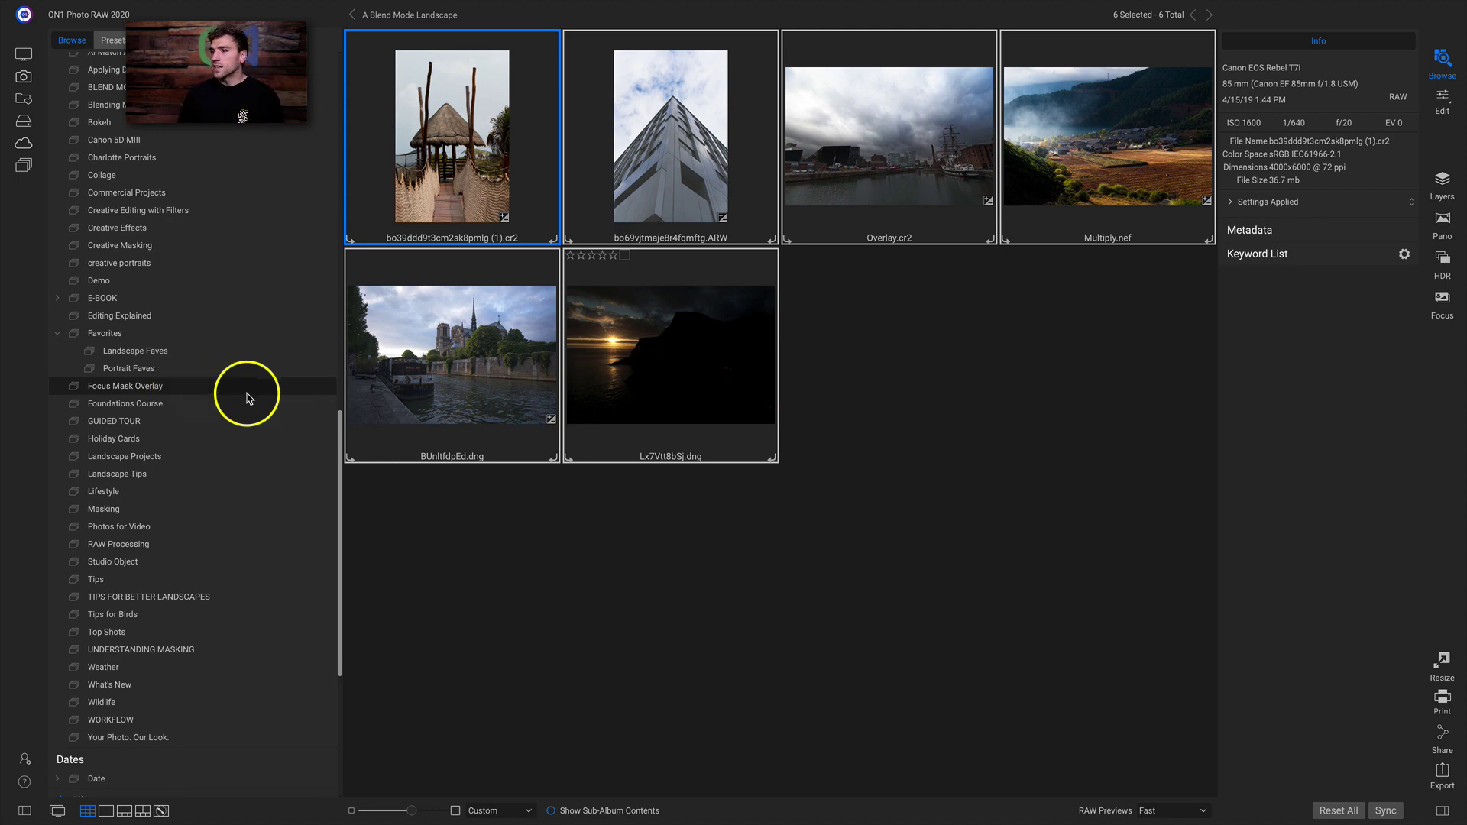
- Select only the hut photo, the first in the A Blend Mode Landscape album, and open it for editing
click(905, 399)
click(470, 151)
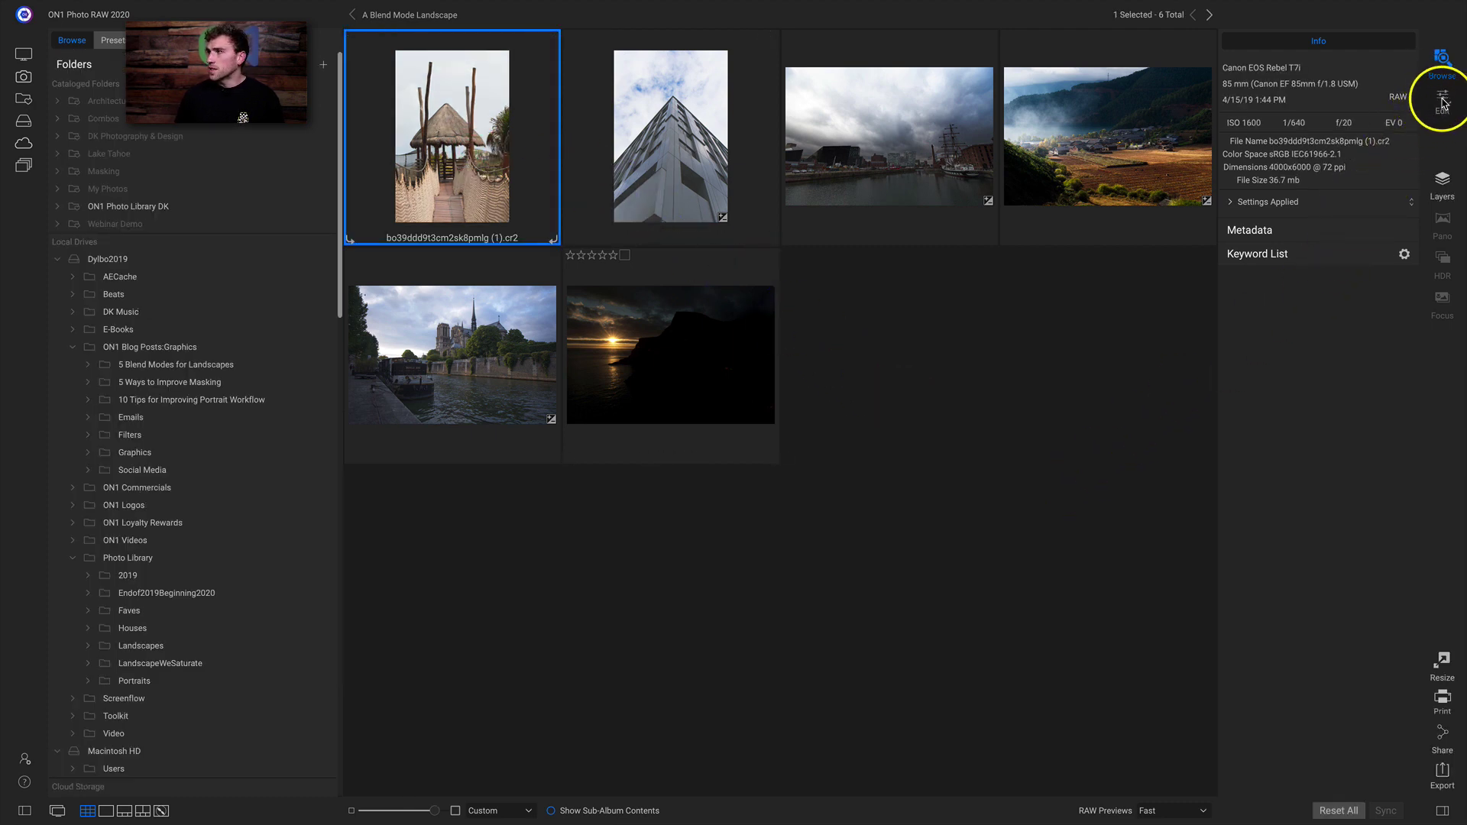
mouse_move(1442, 101)
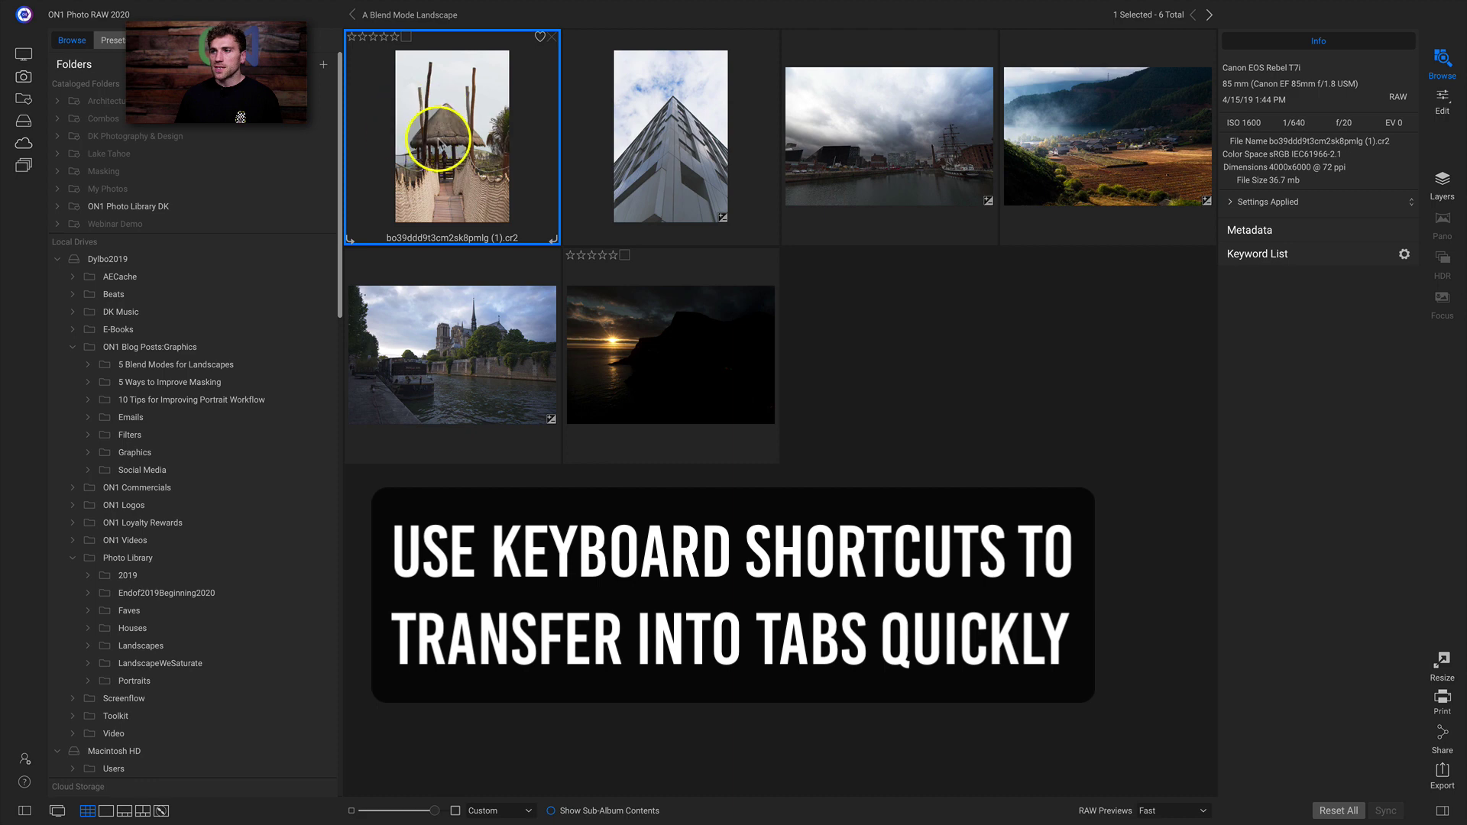
key(e)
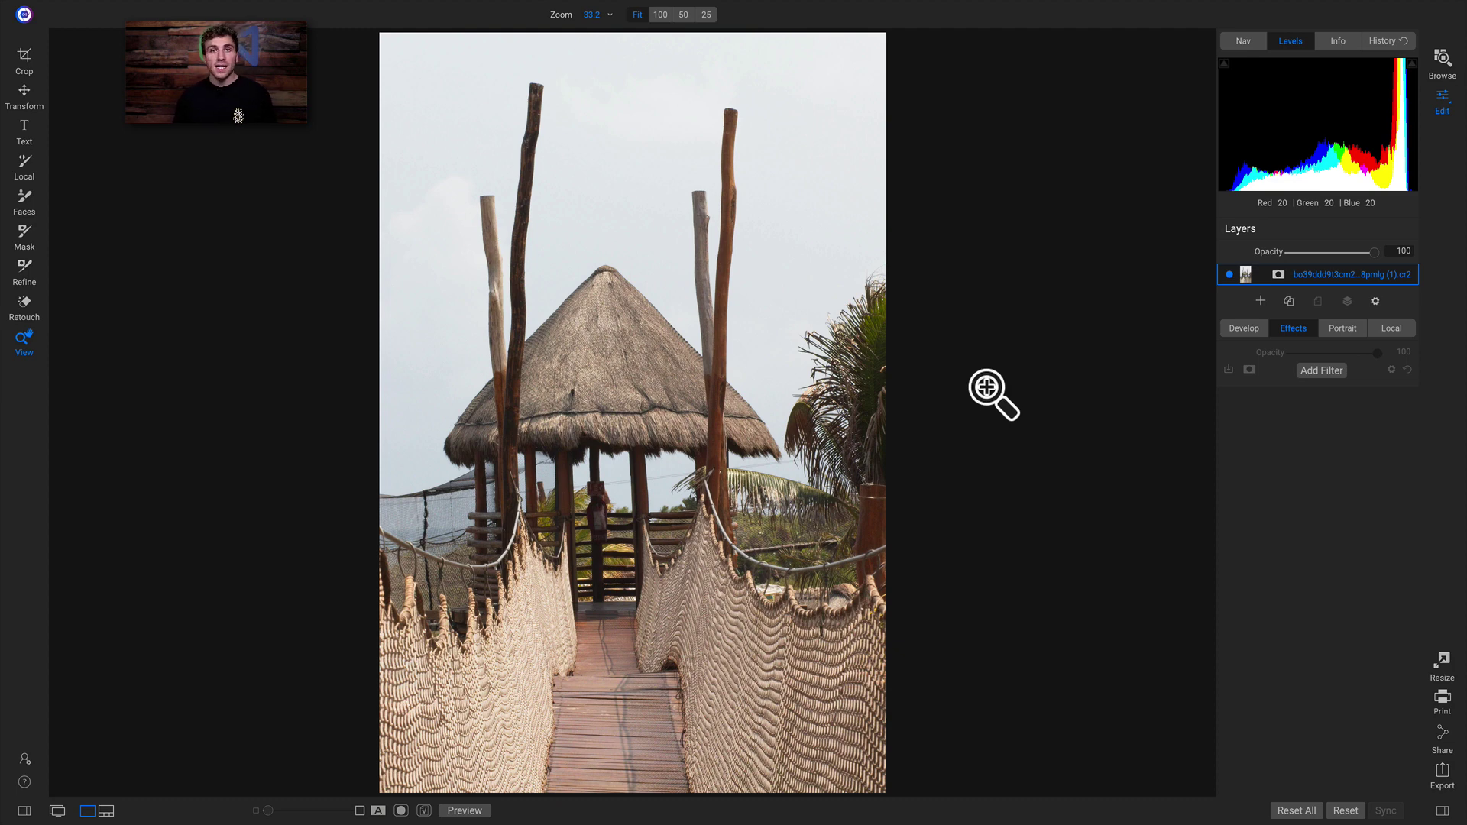
- Add the building photo from the filmstrip as a layer over the hut photo, toggle its visibility to check, and hide the filmstrip
key(ctrl+shift+f)
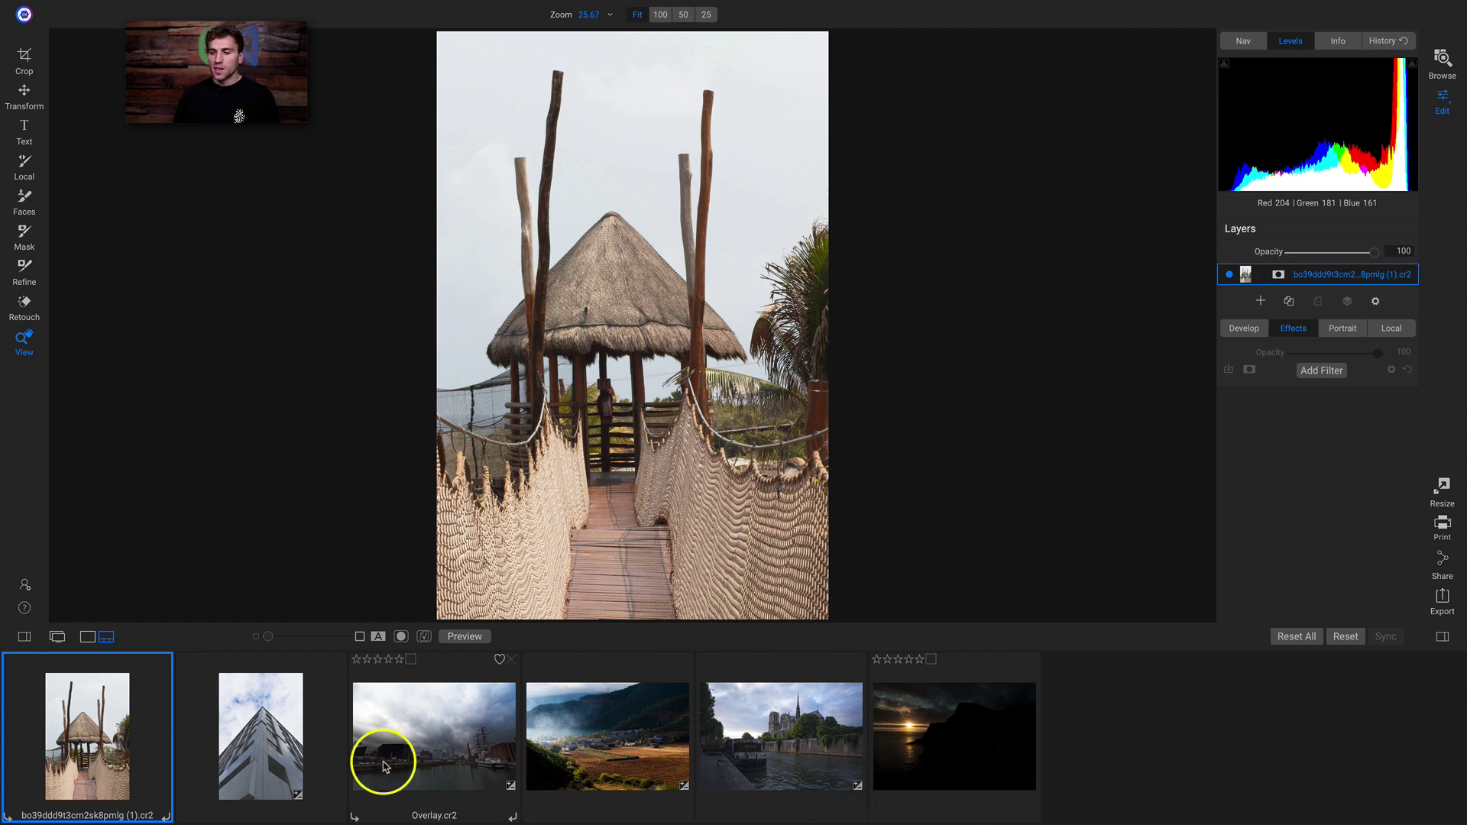
drag(282, 756, 644, 388)
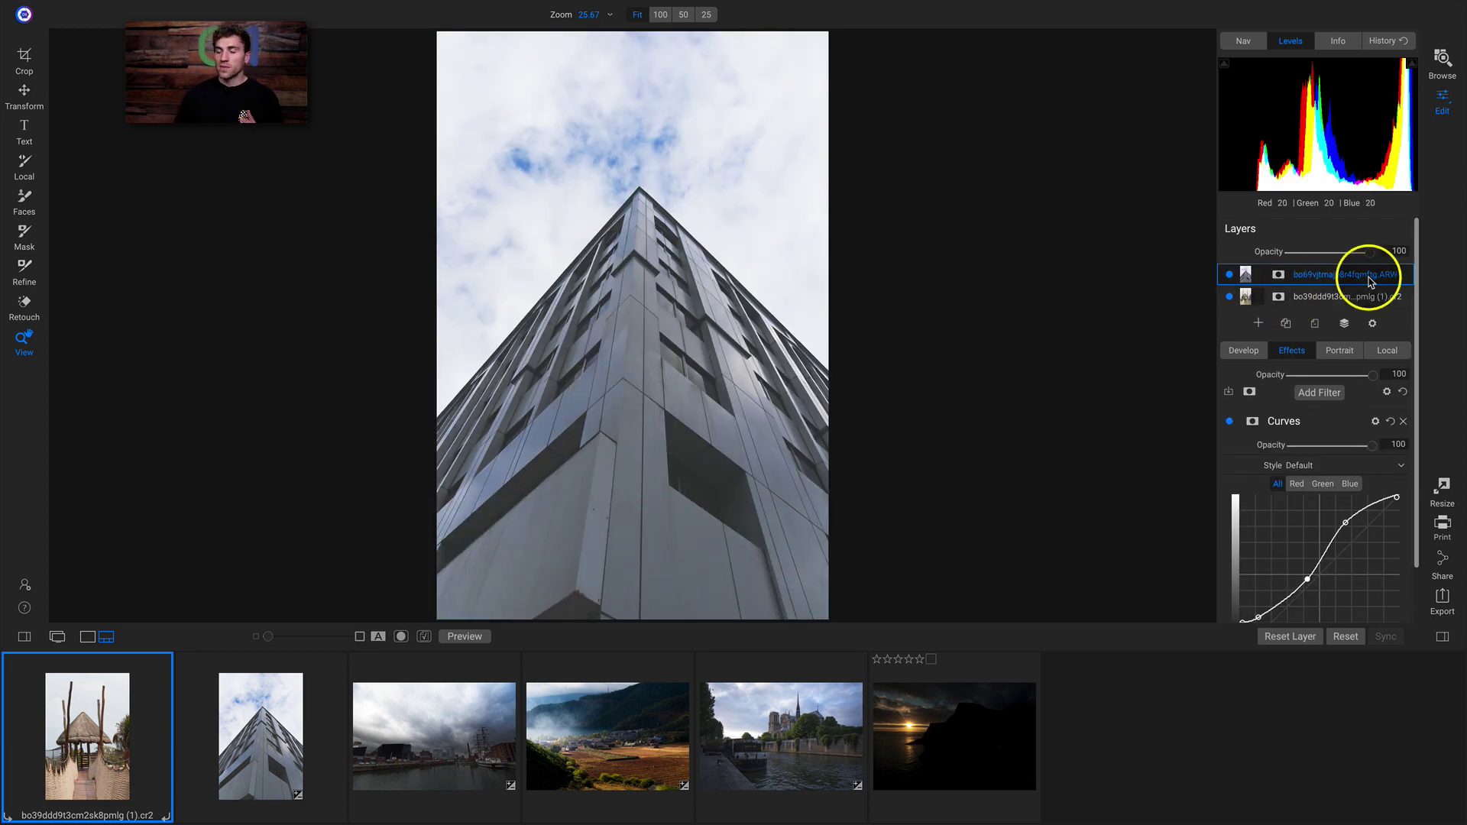
click(1229, 275)
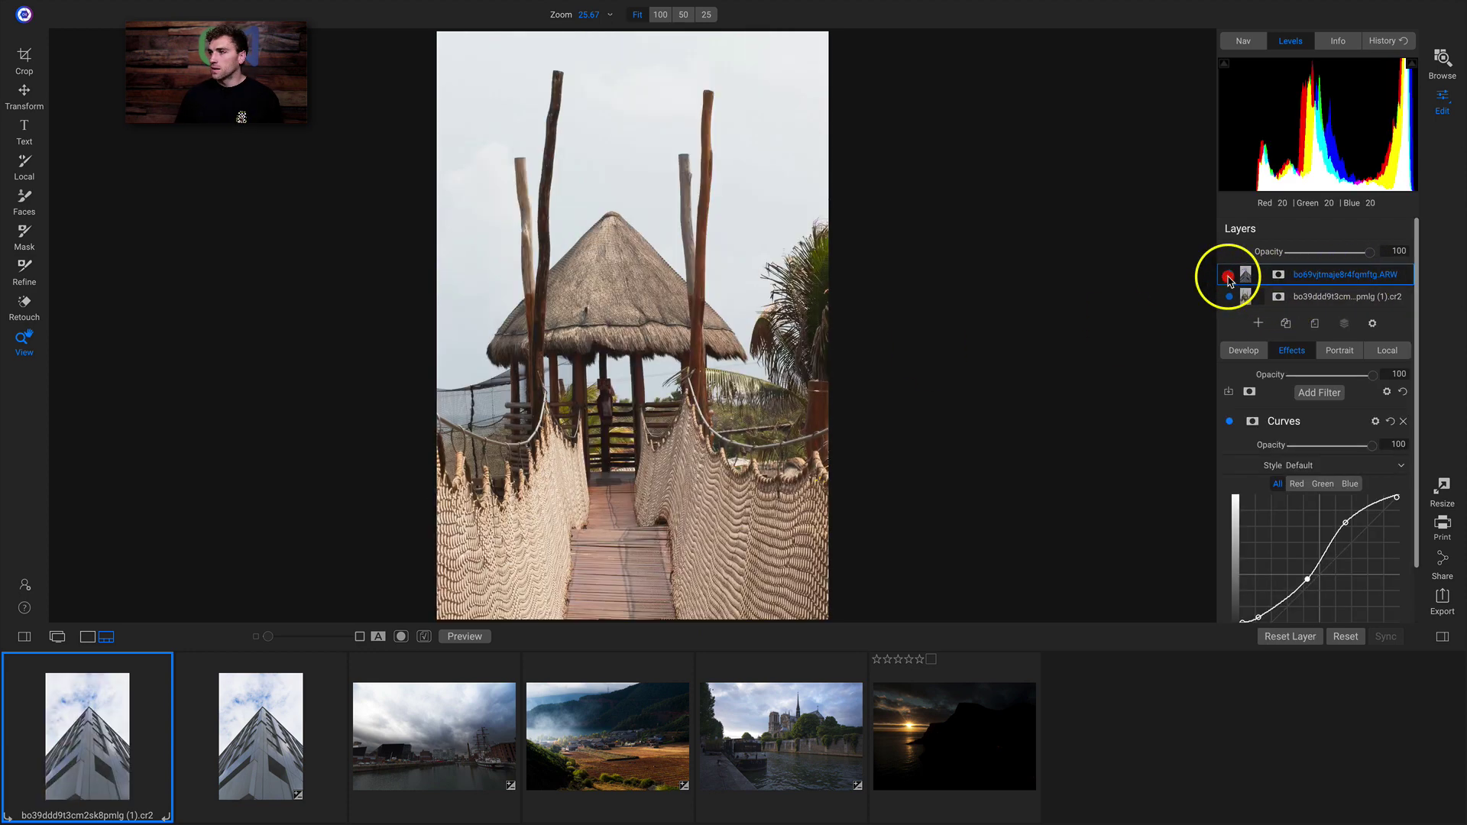
click(1229, 277)
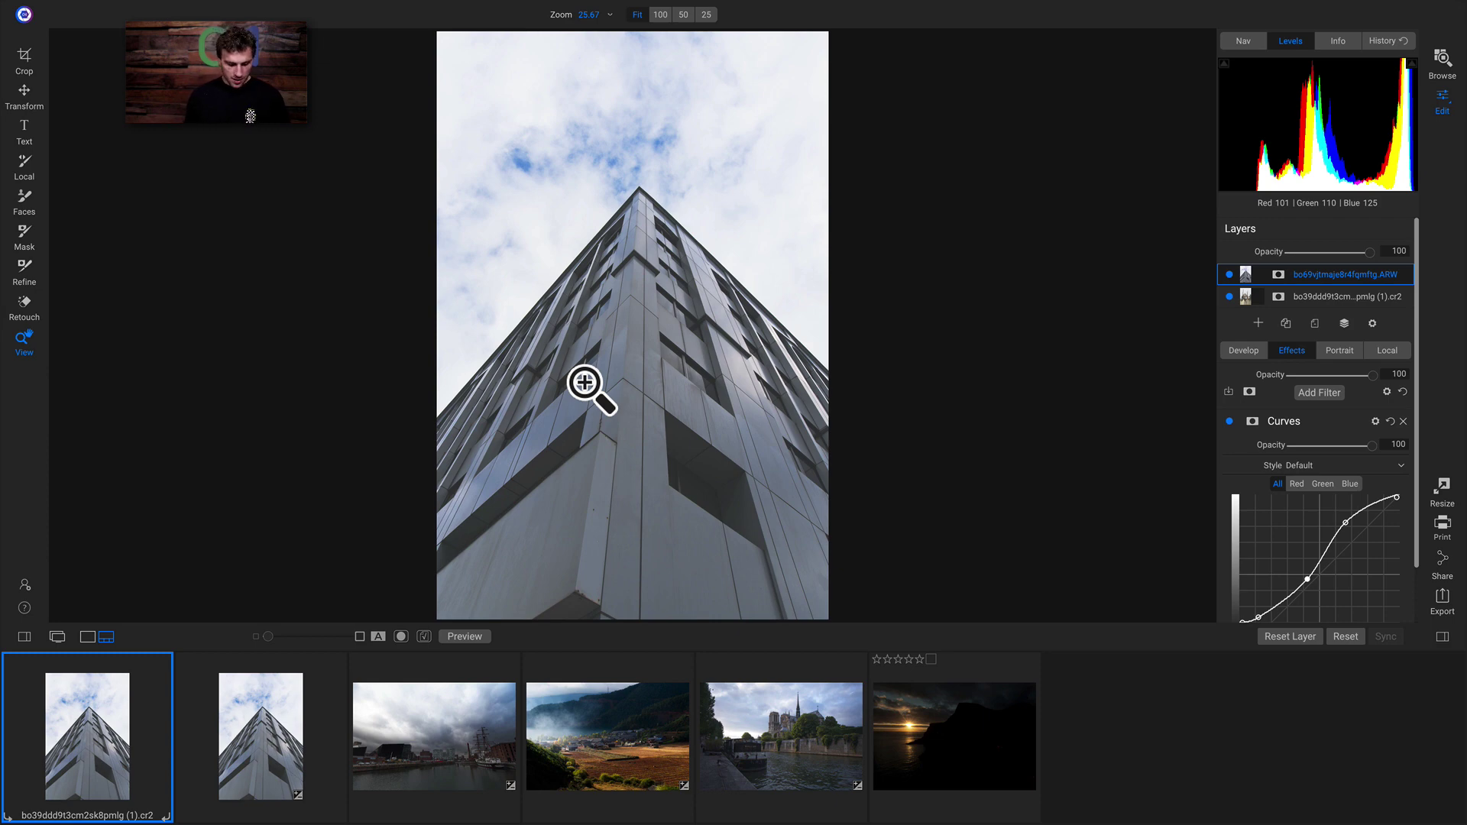
key(ctrl+shift+f)
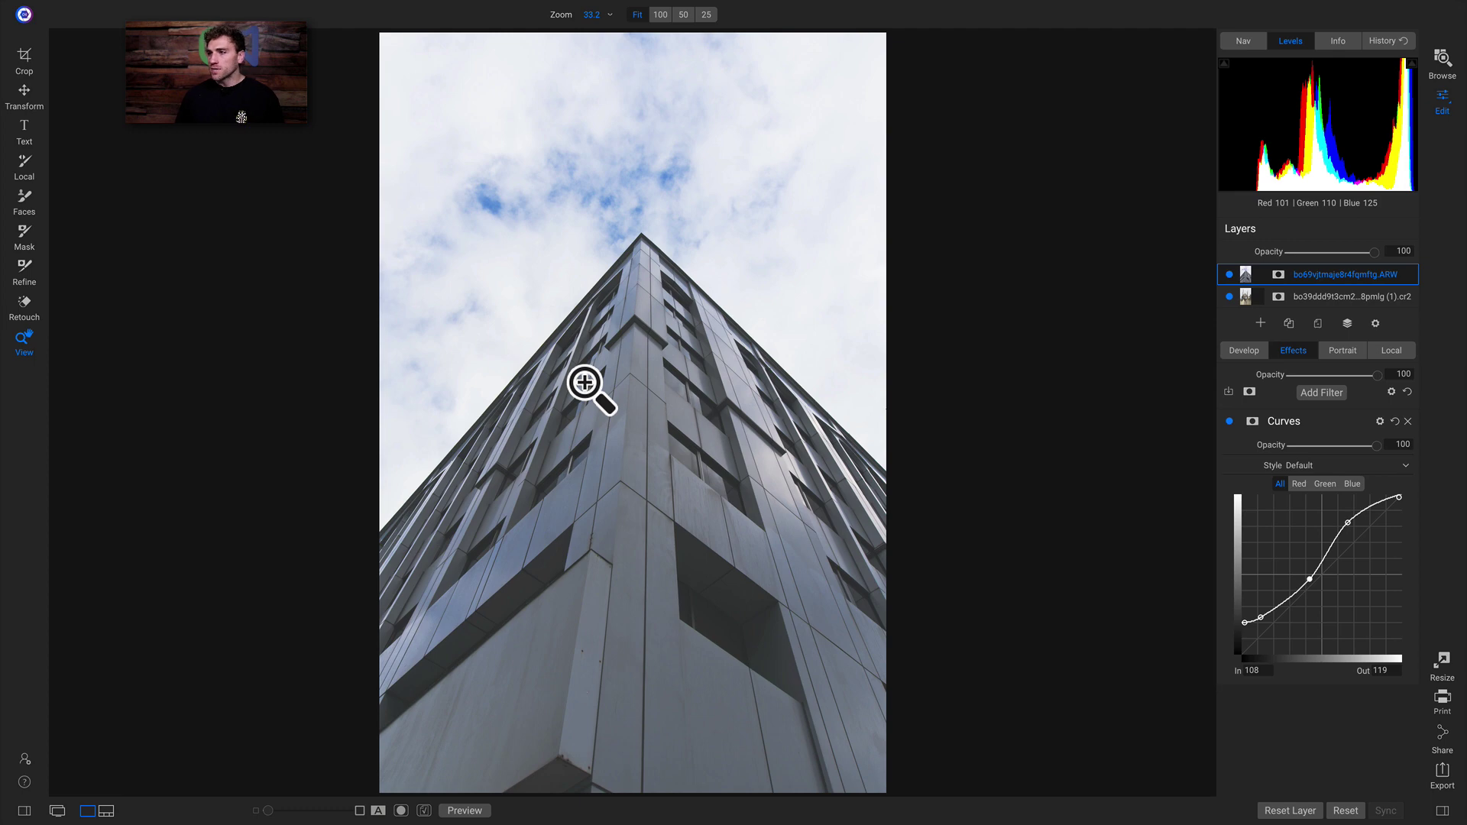
- Try showing and hiding the presets browser and the editing panels, and restore the original workspace layout
click(24, 811)
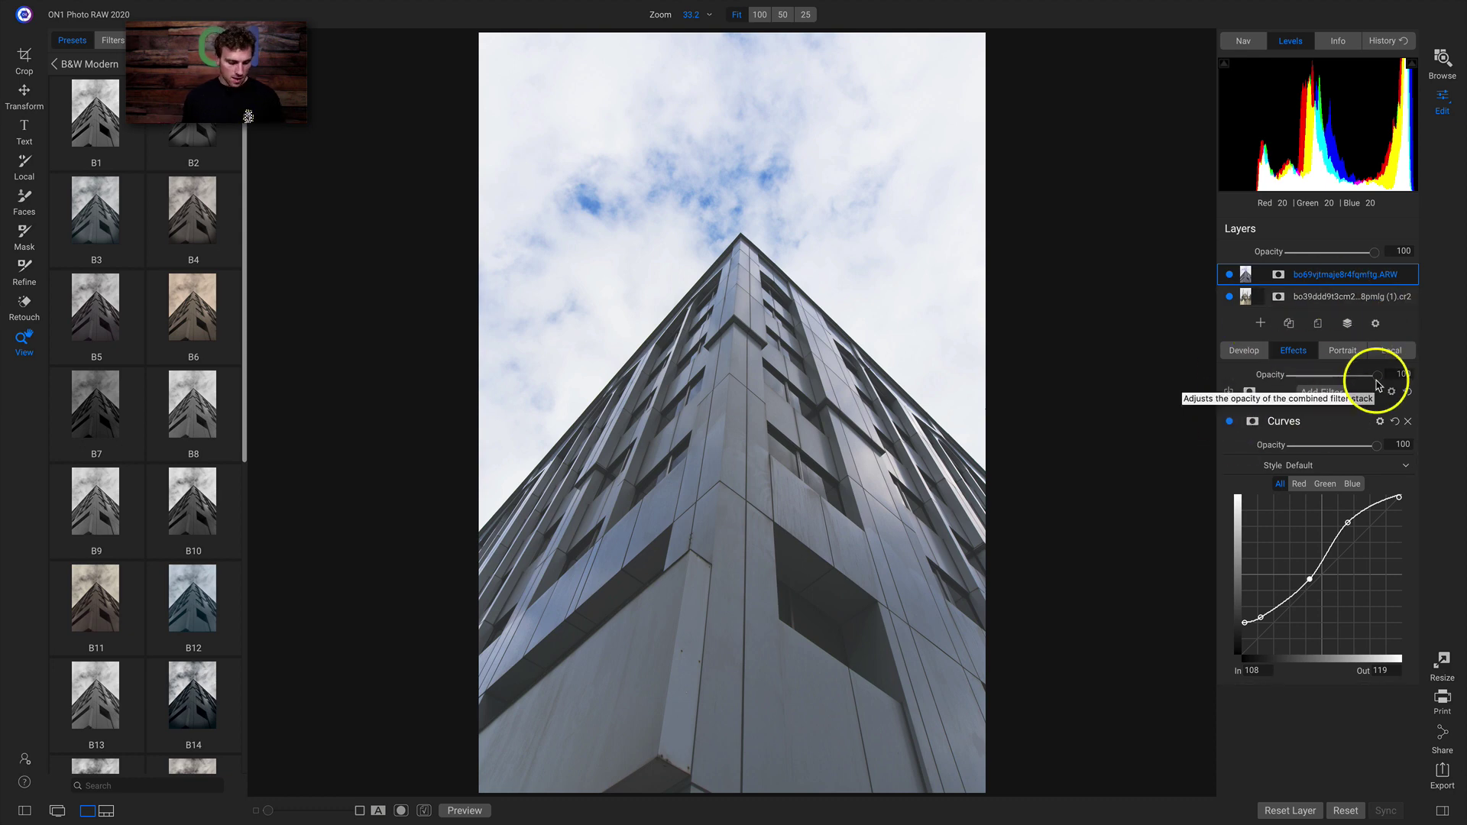
key(Tab)
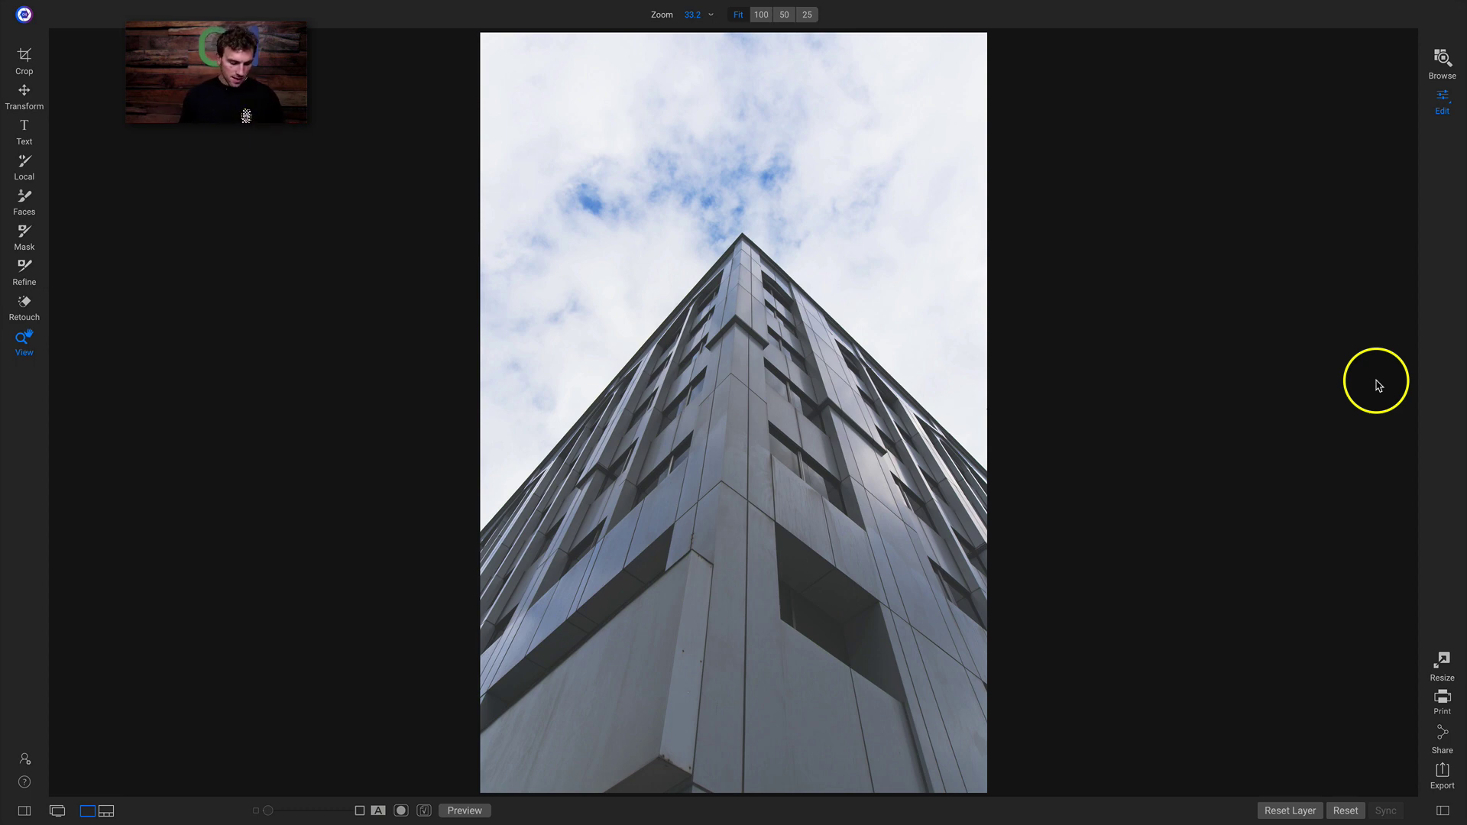
key(Tab)
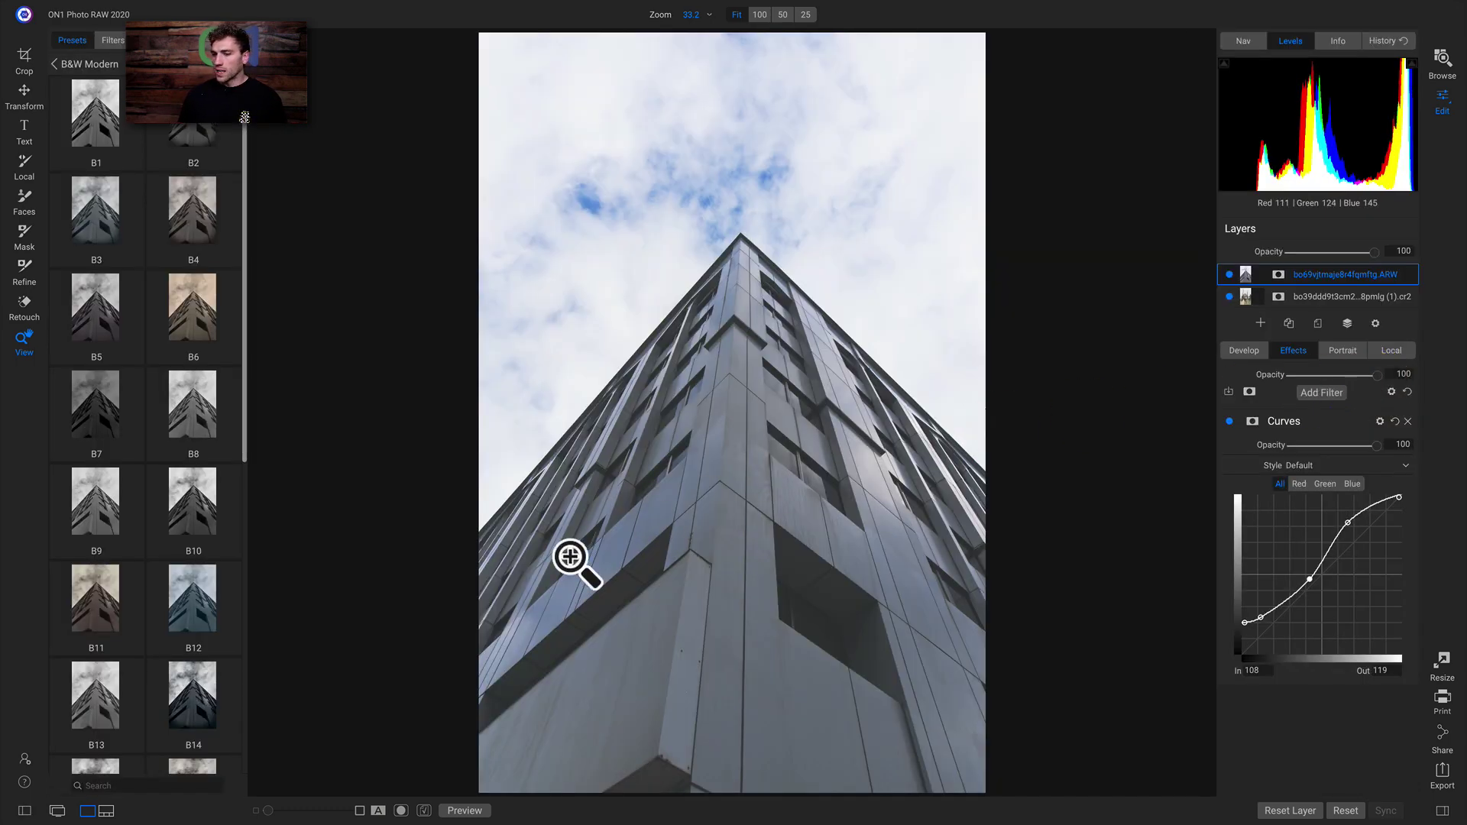
click(24, 813)
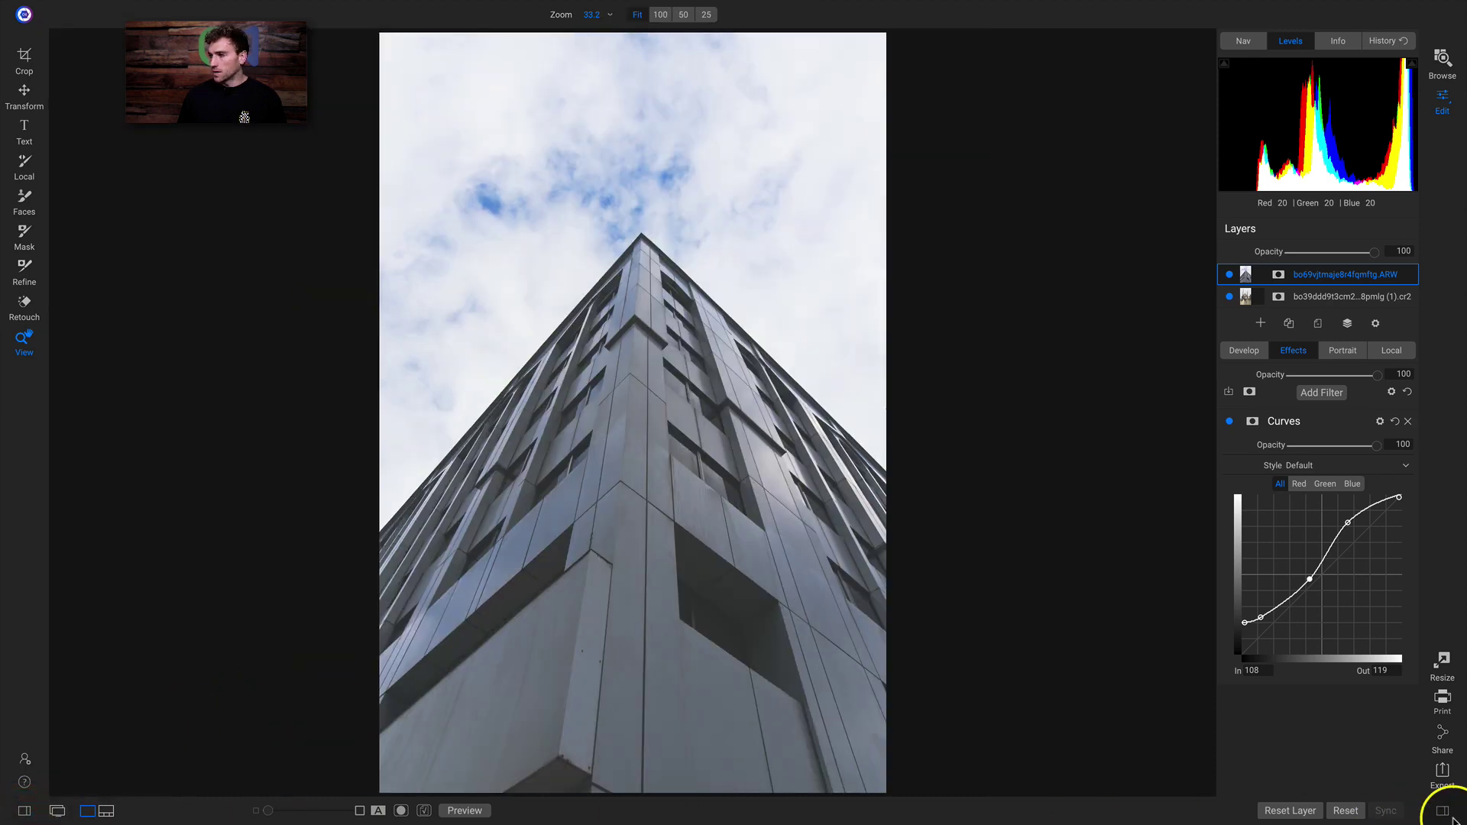
click(1442, 813)
click(1443, 812)
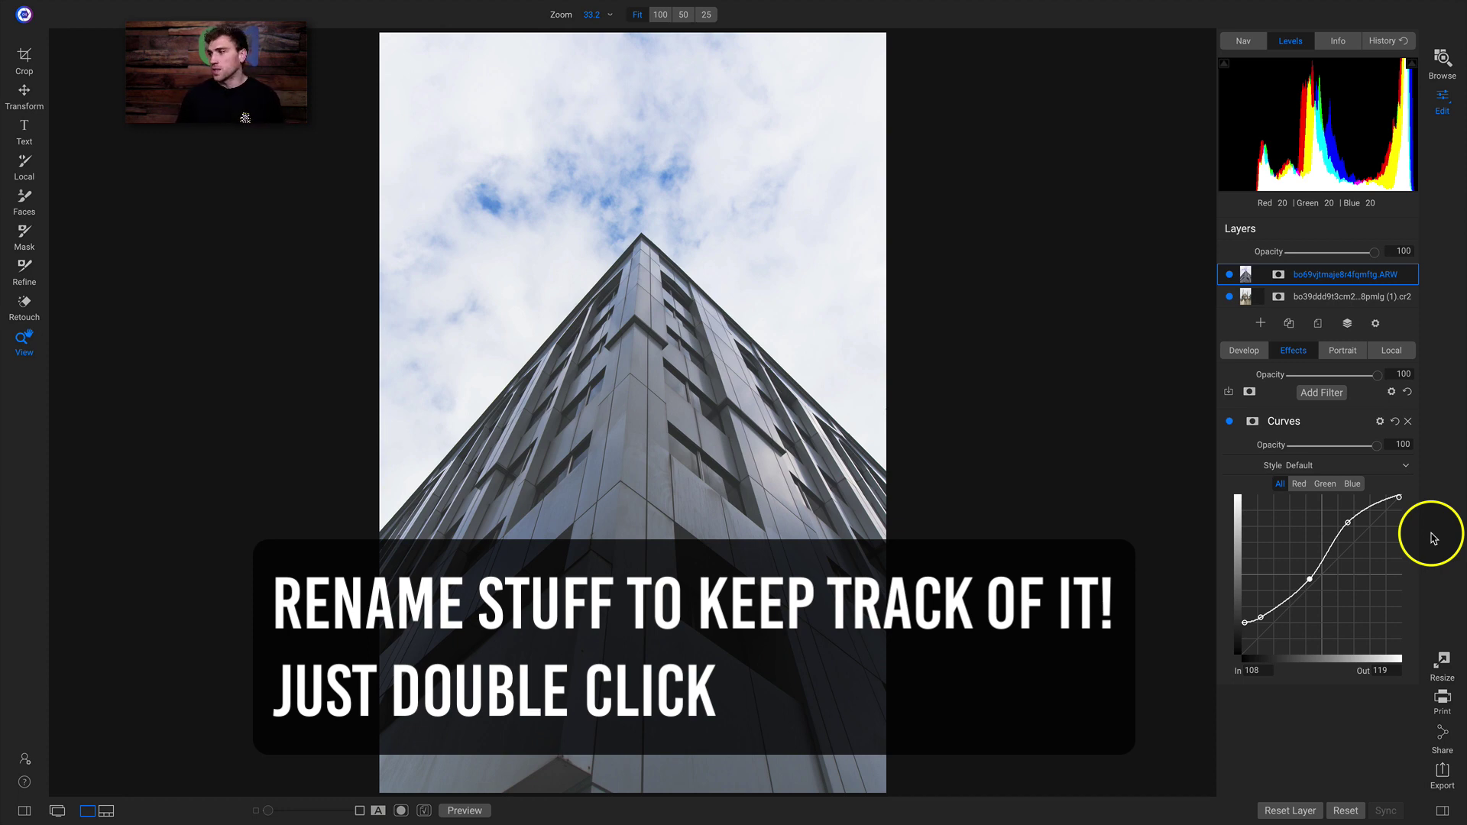
- Rename the upper layer Building and the lower layer Hut, hiding the upper layer temporarily to identify the lower one
double_click(1346, 278)
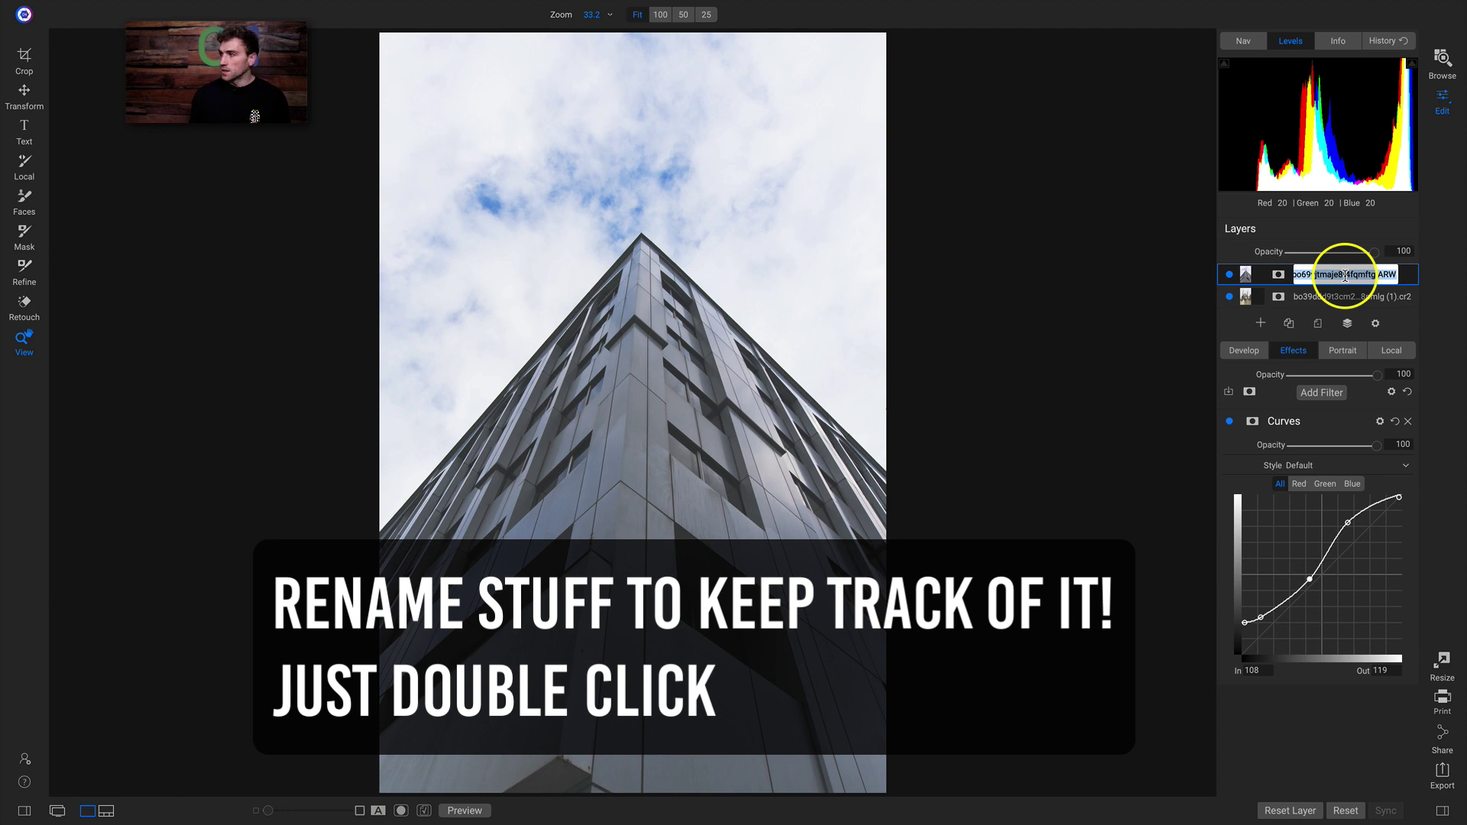
text(Building)
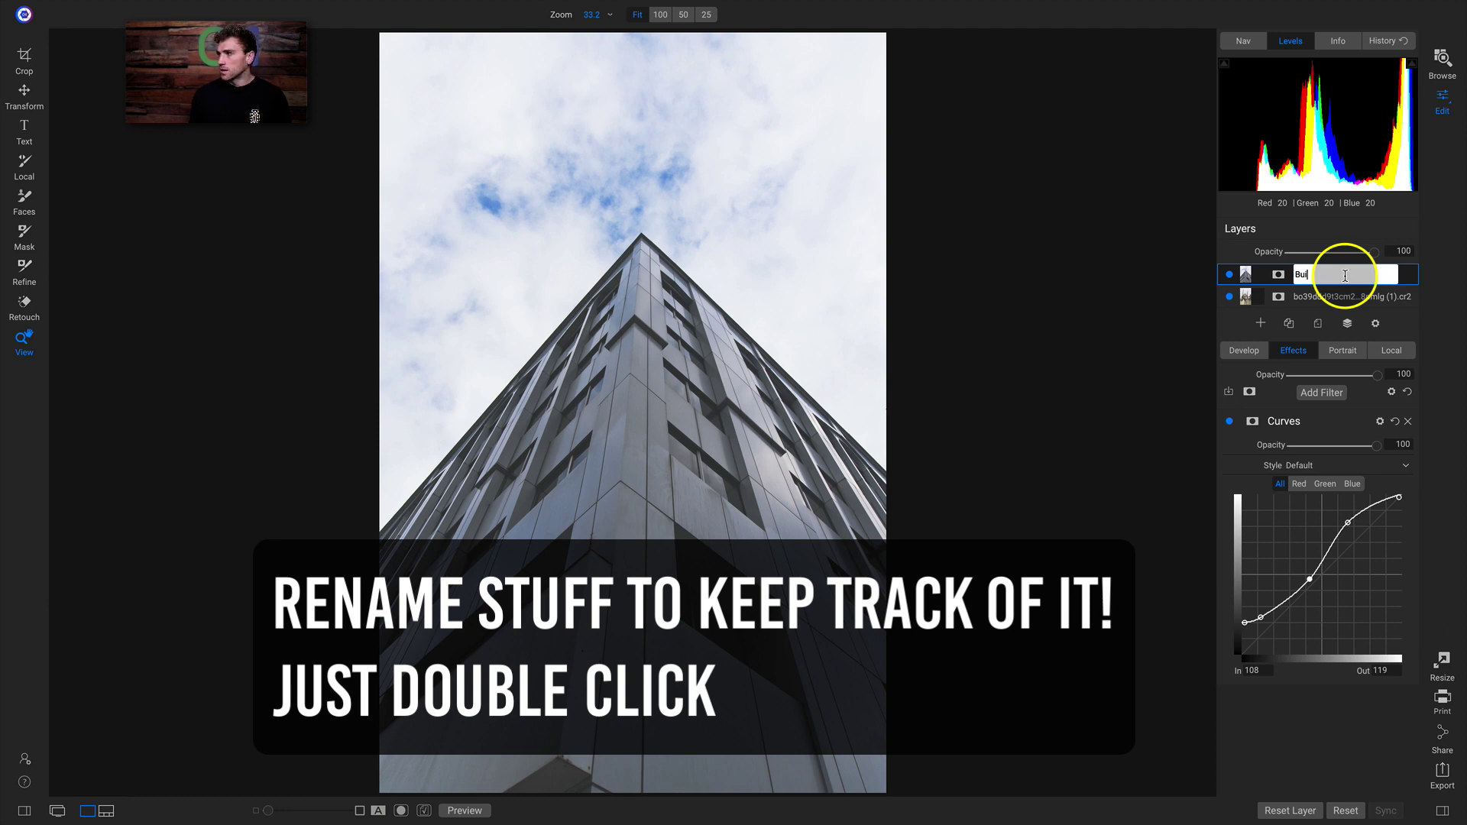
key(Return)
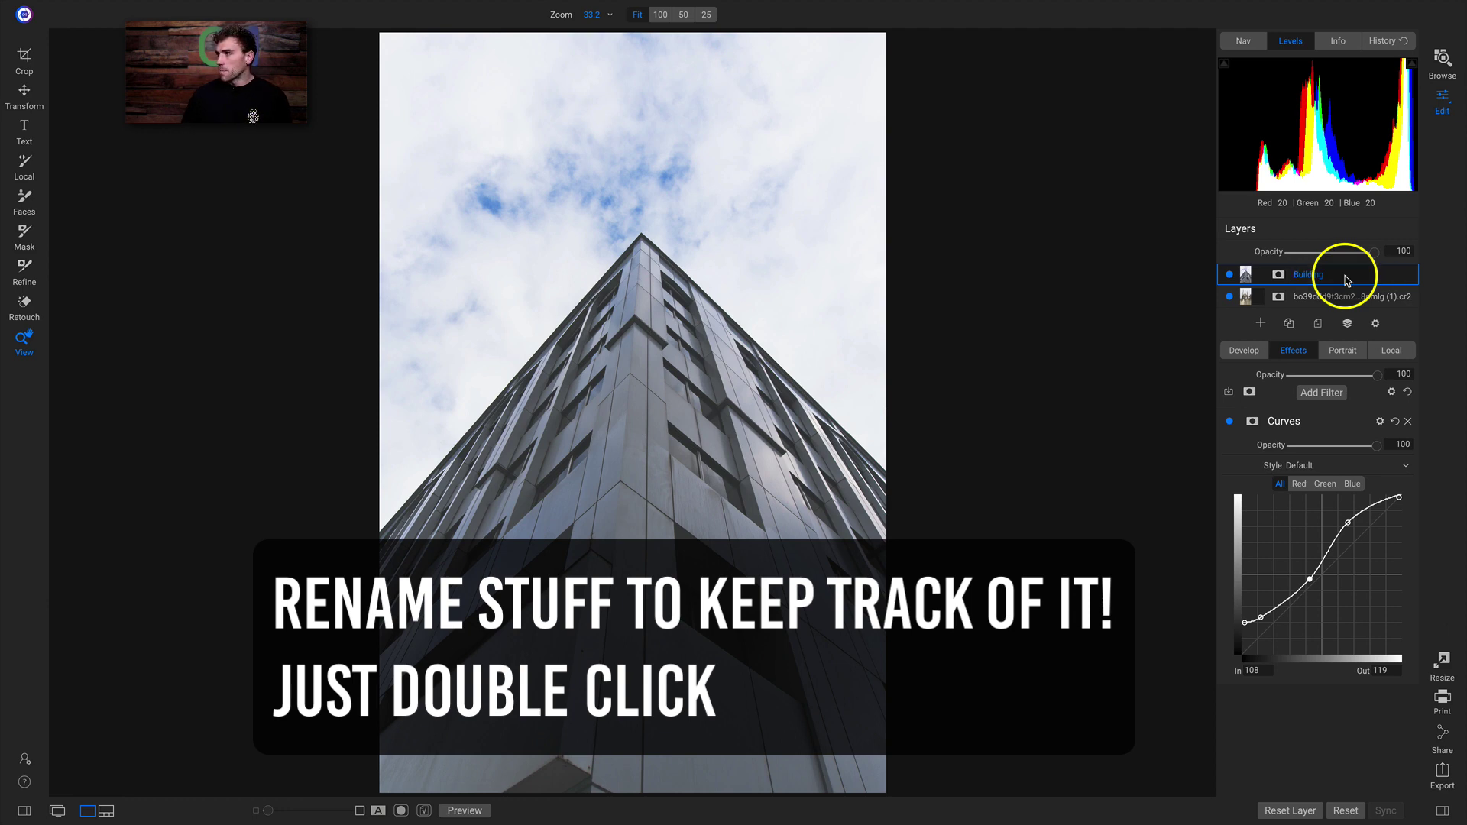
click(1229, 274)
double_click(1343, 298)
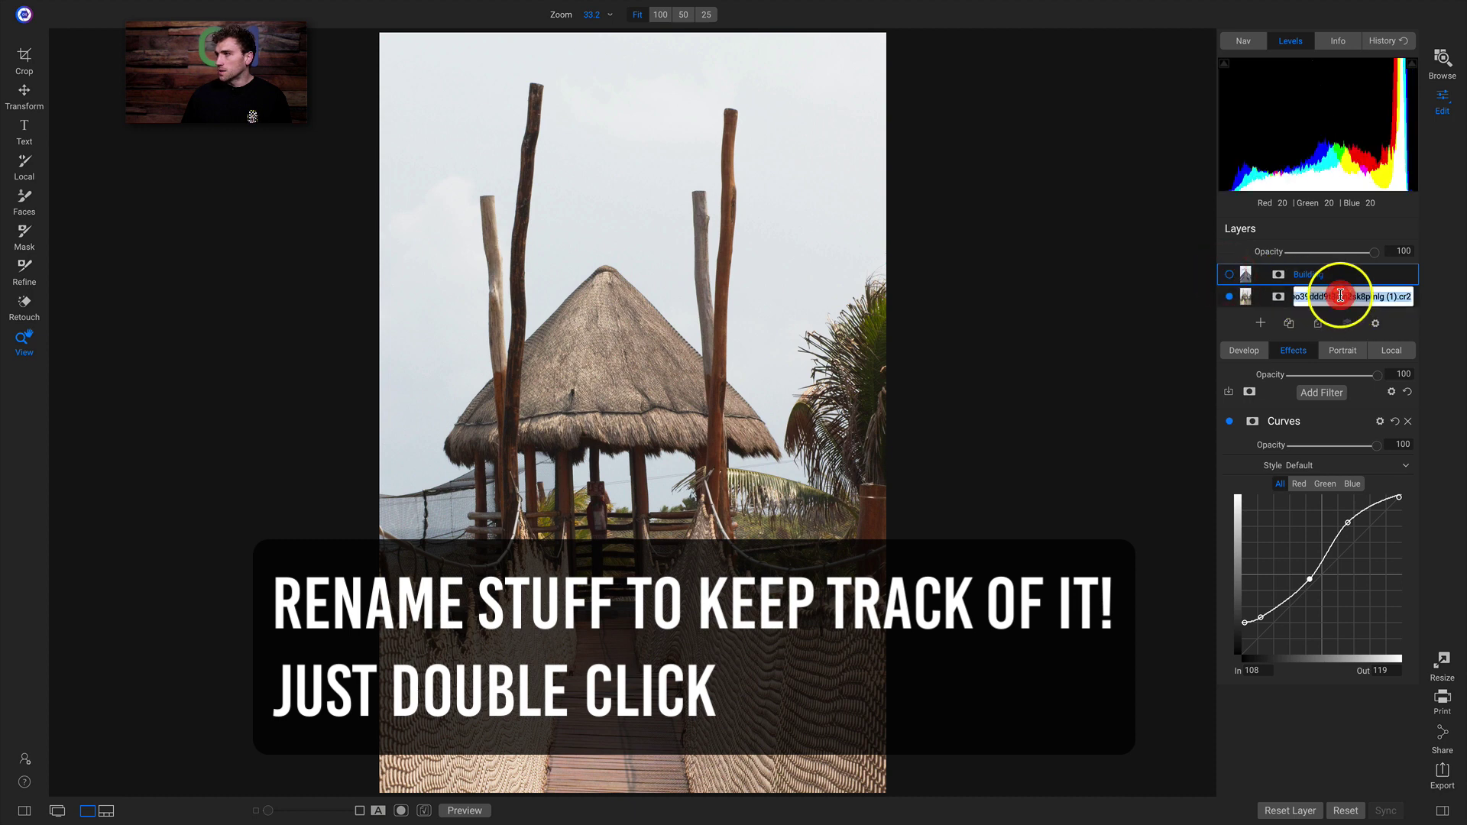
text(Hut)
key(Return)
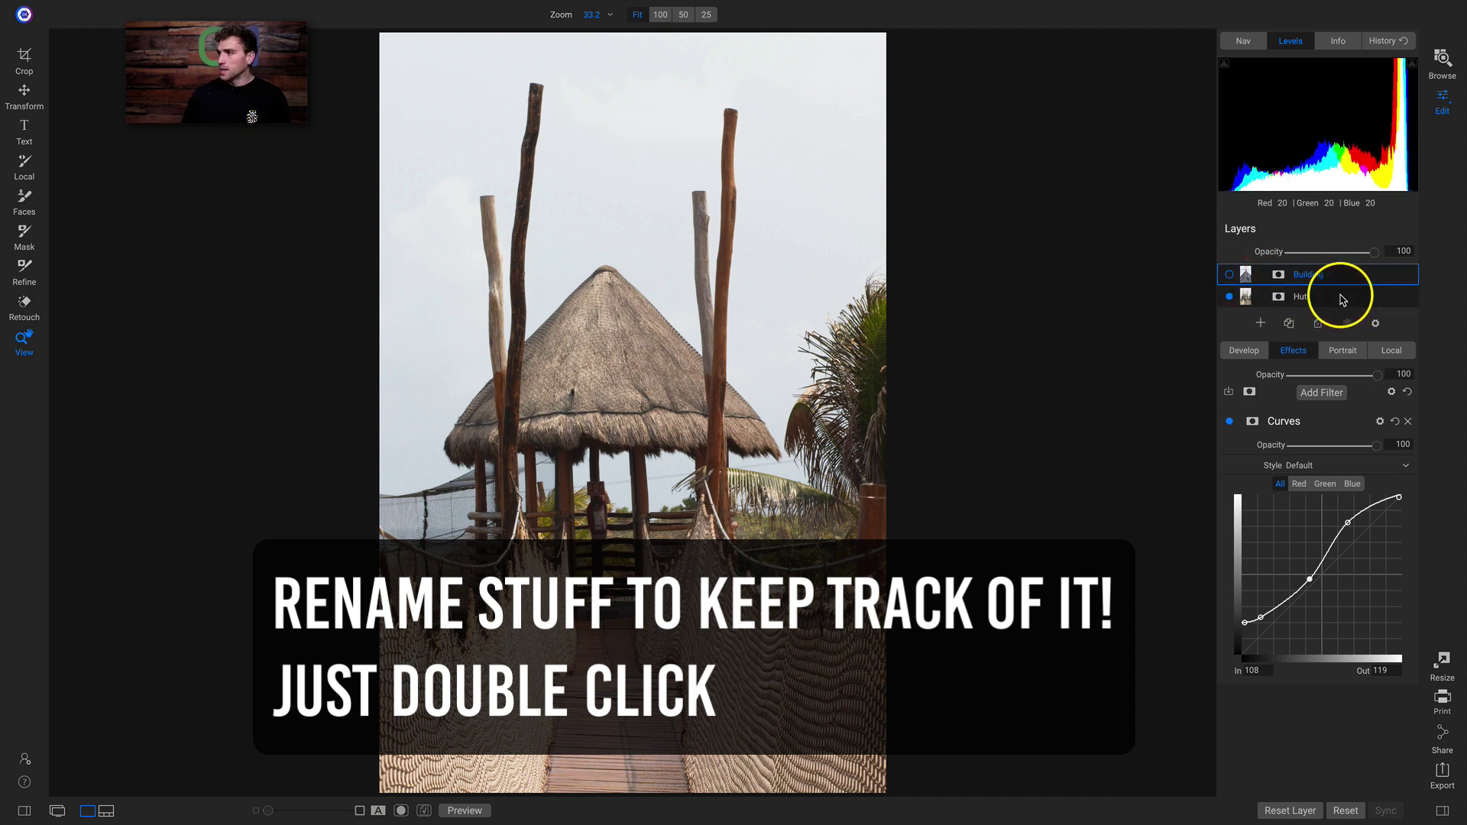
click(1229, 274)
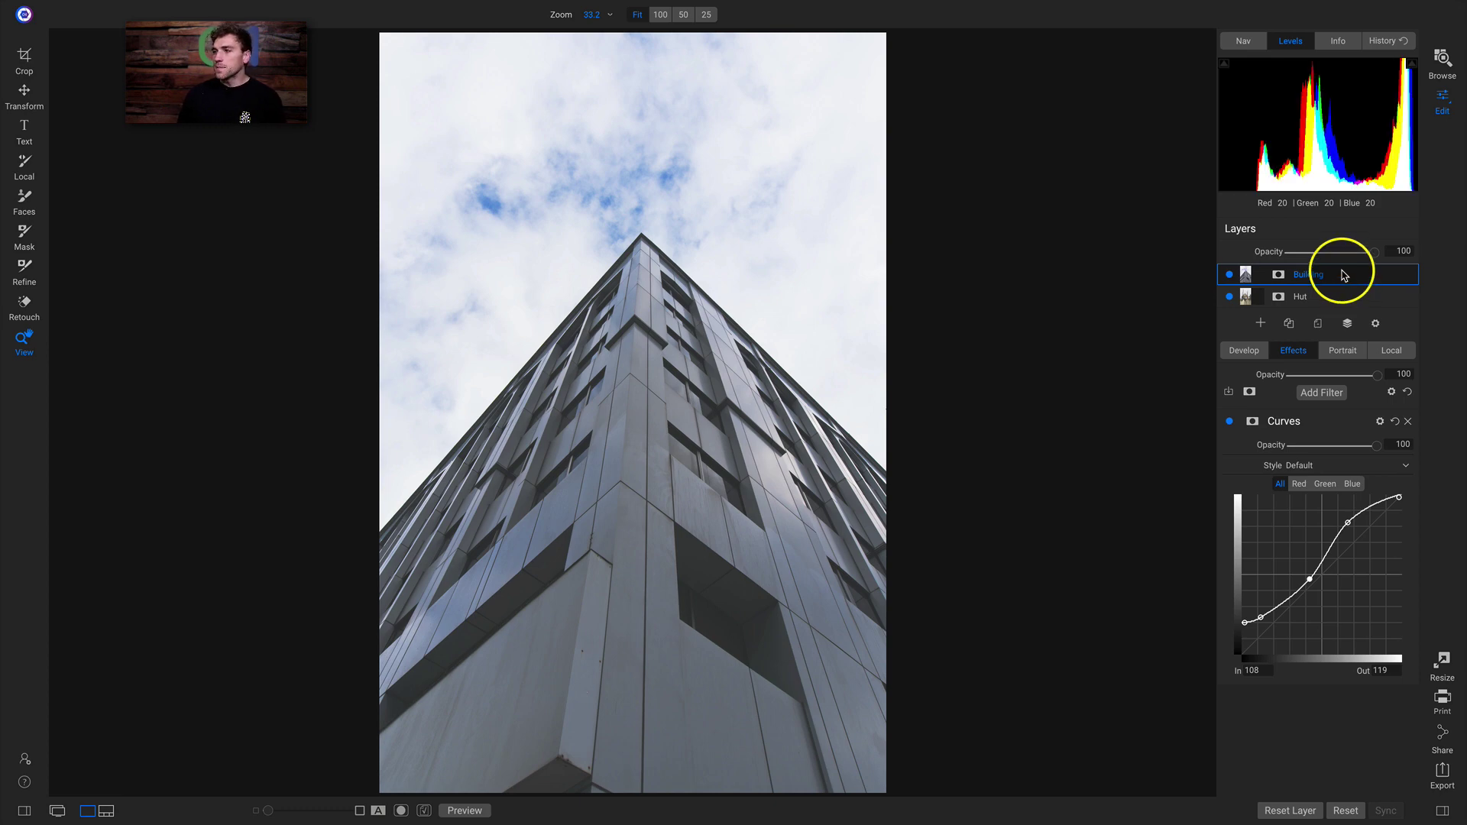
- Rename the Building layer's Curves filter Fade, toggling the filter off and on to check its effect
click(1342, 432)
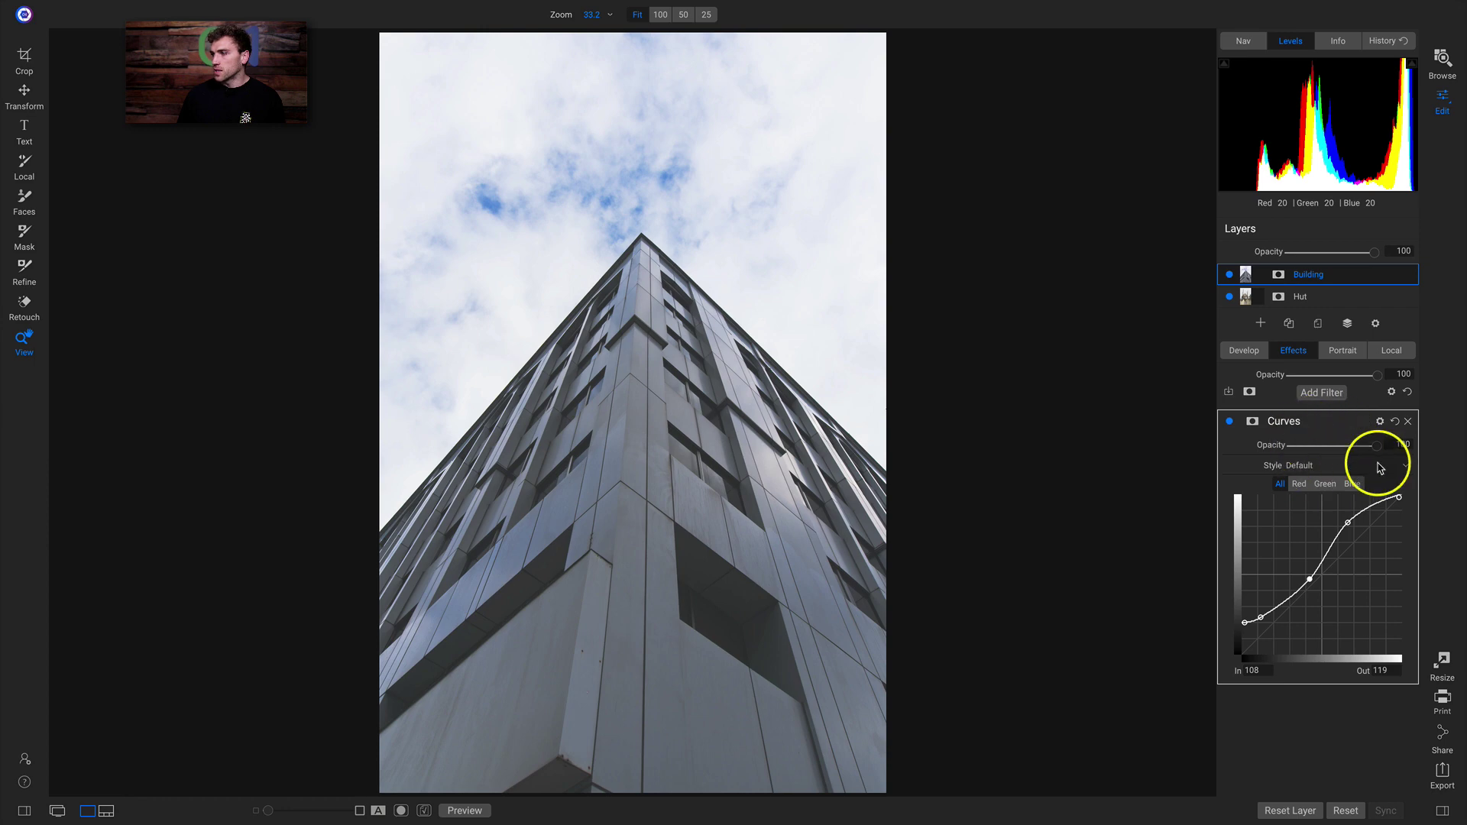
double_click(1285, 421)
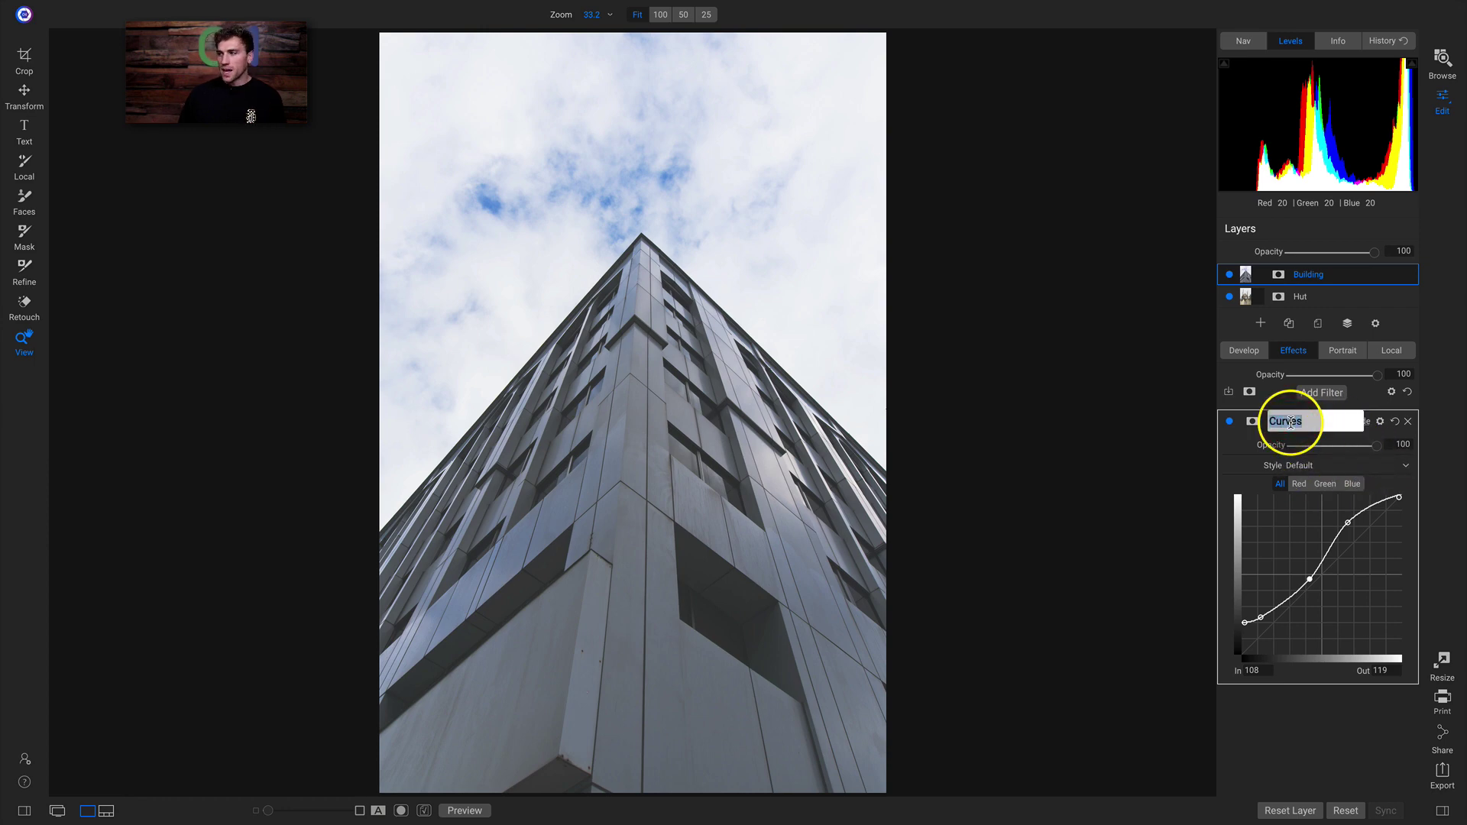
click(1230, 423)
click(1232, 424)
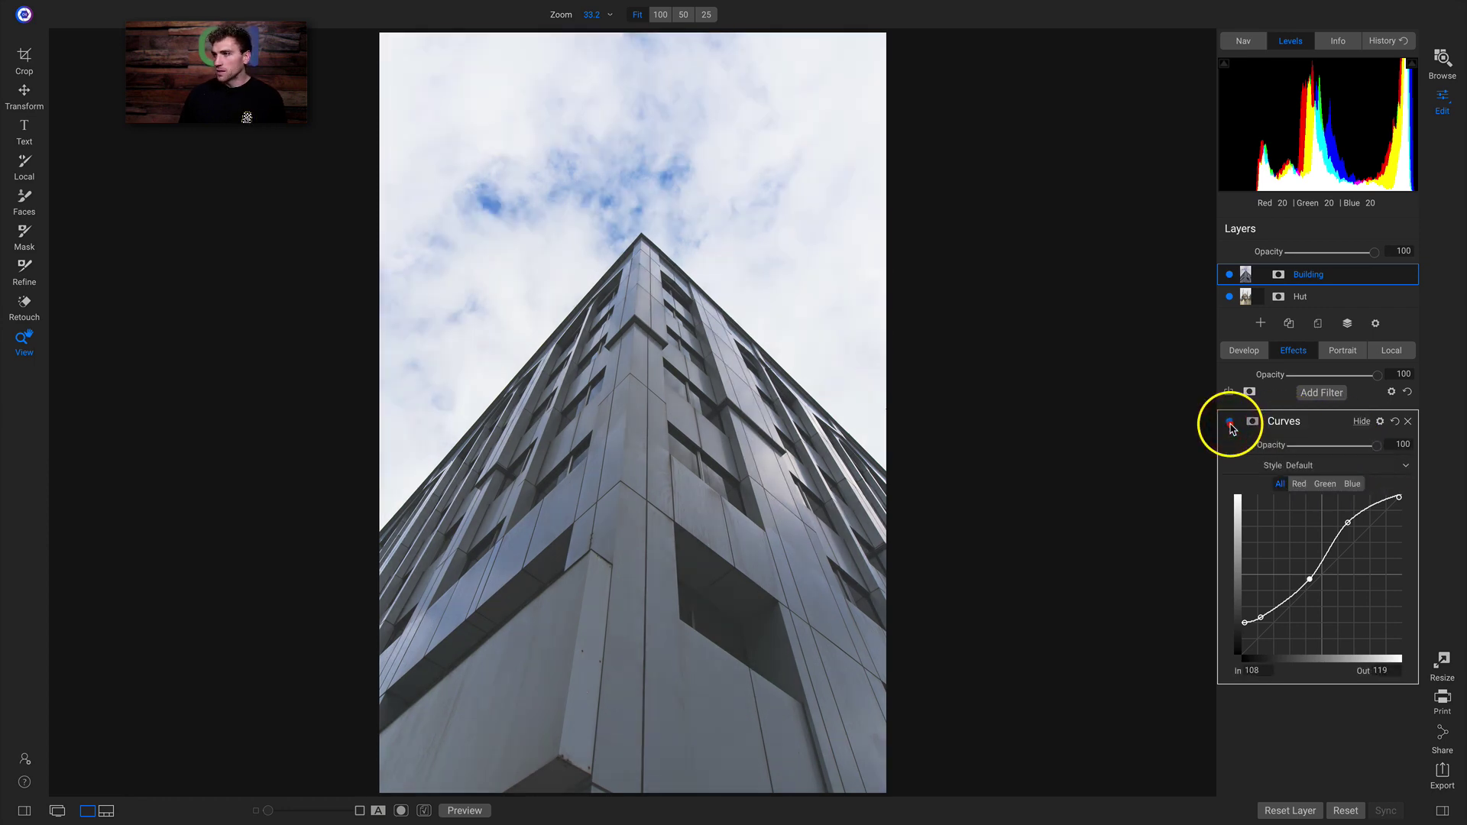
double_click(1290, 421)
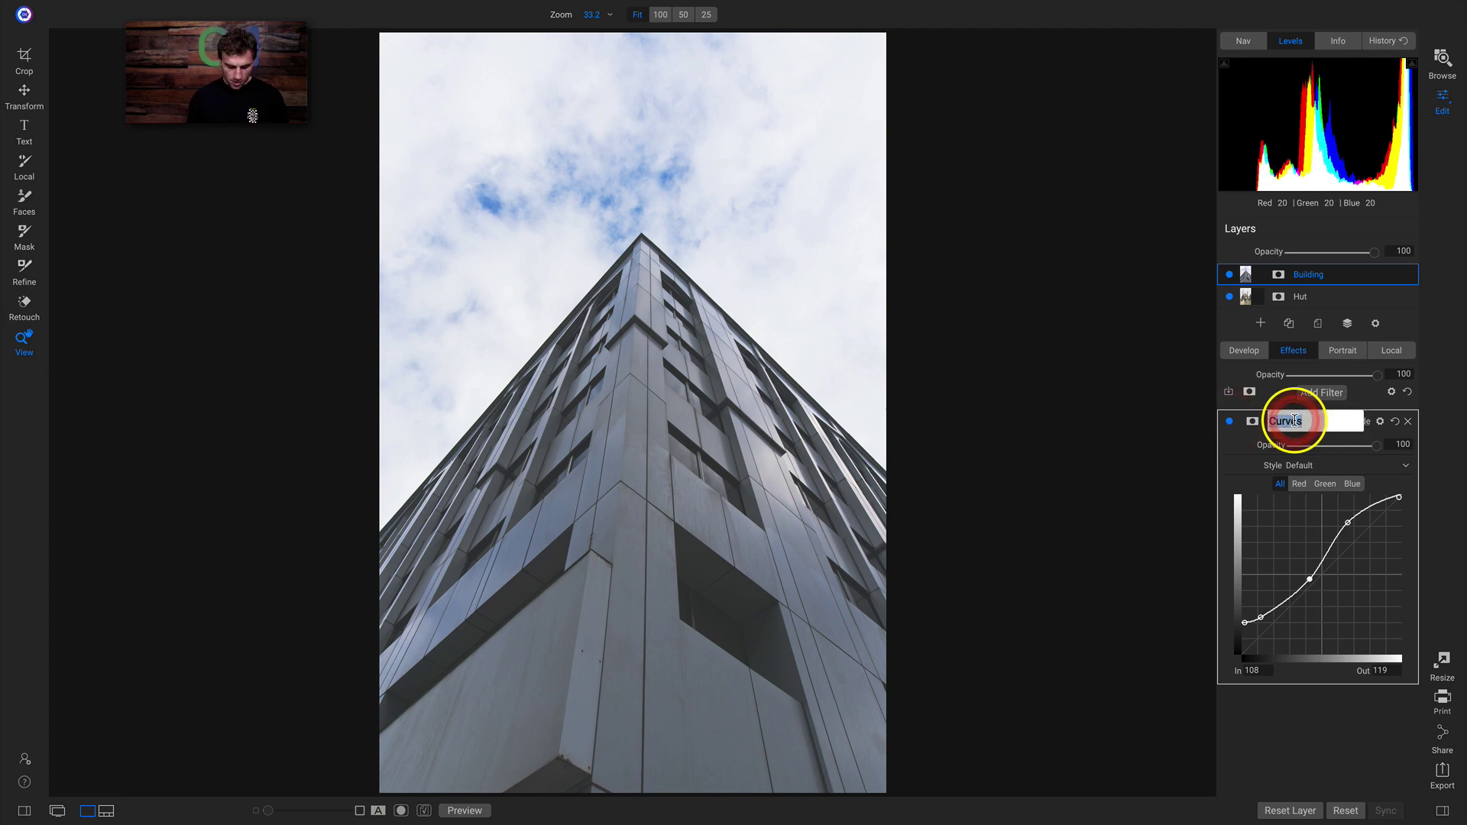
text(Fade)
key(Return)
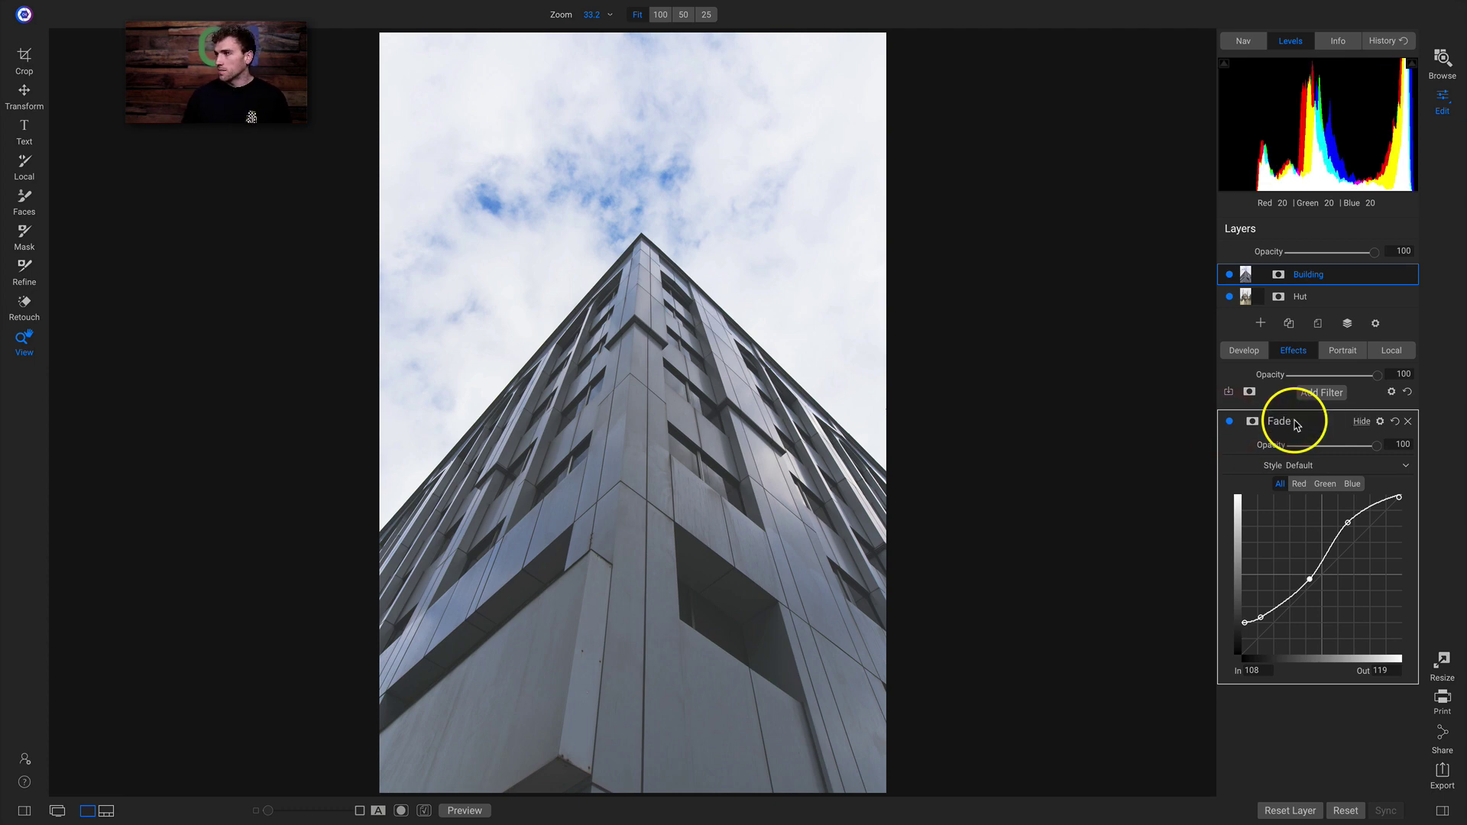
- Apply the Darken preset to the Building layer's local adjustment and rename that adjustment Darken
click(1395, 351)
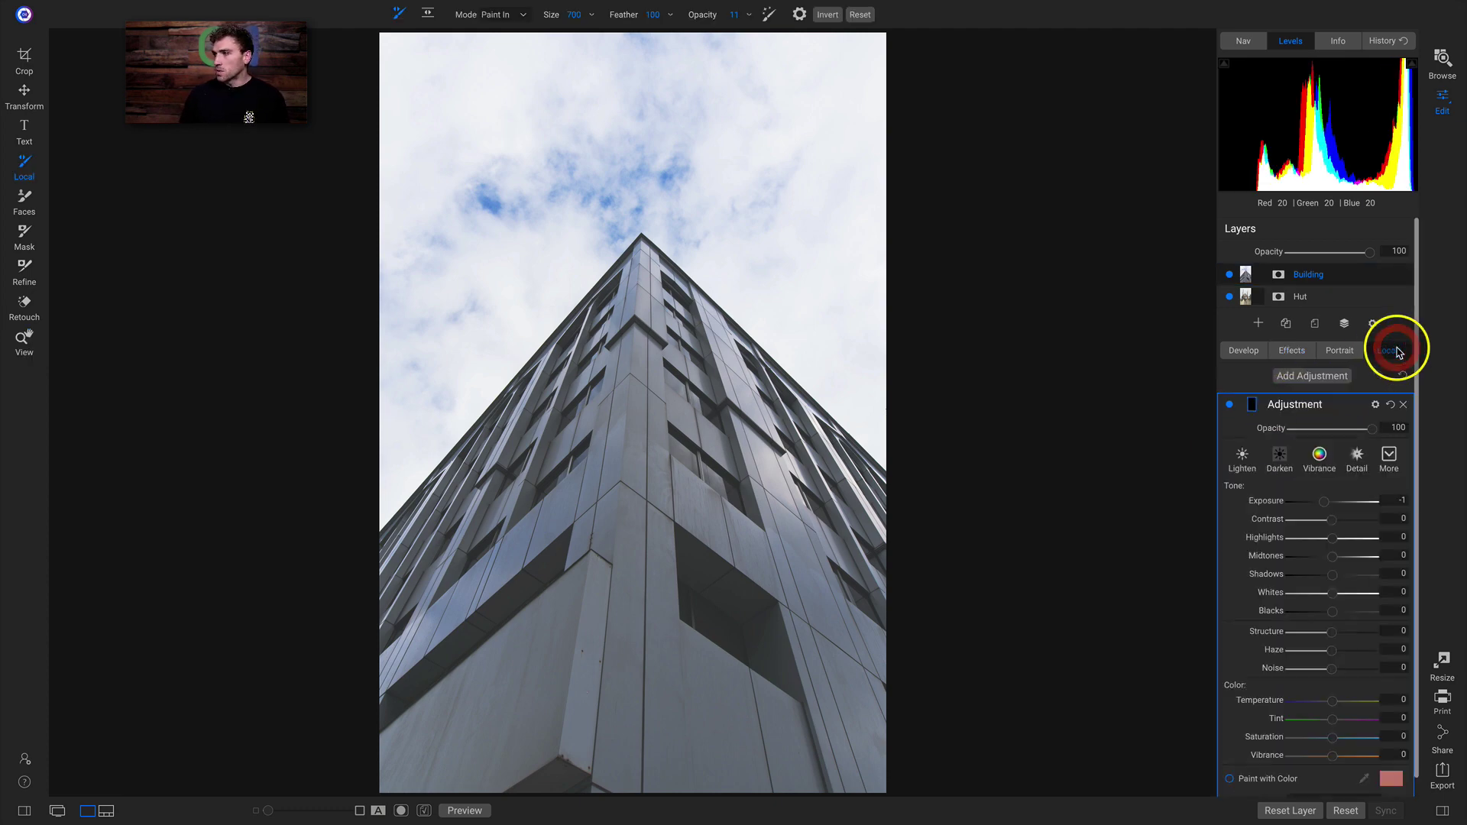
click(1284, 460)
double_click(1302, 407)
text(Darken)
key(Return)
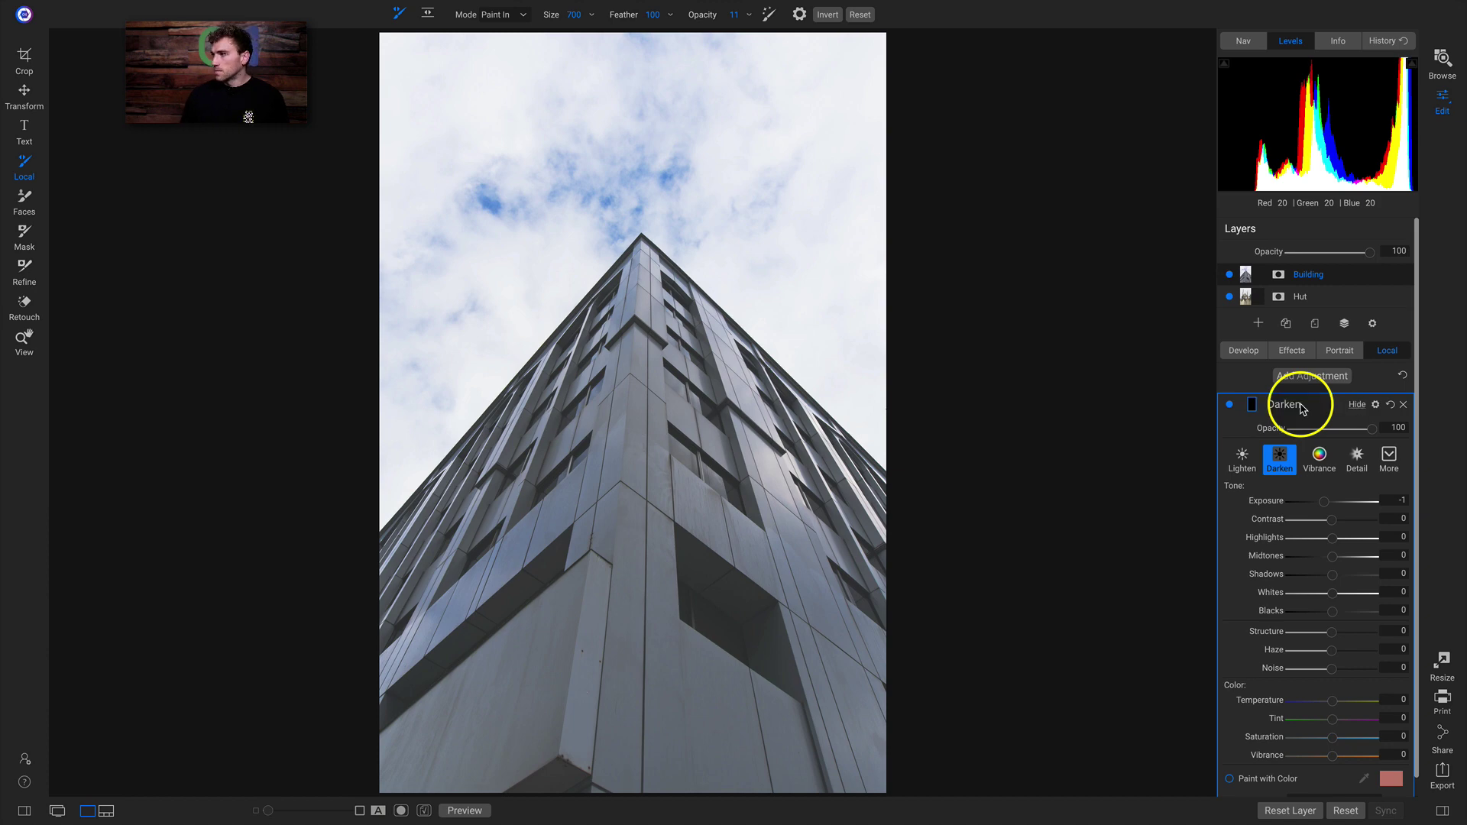